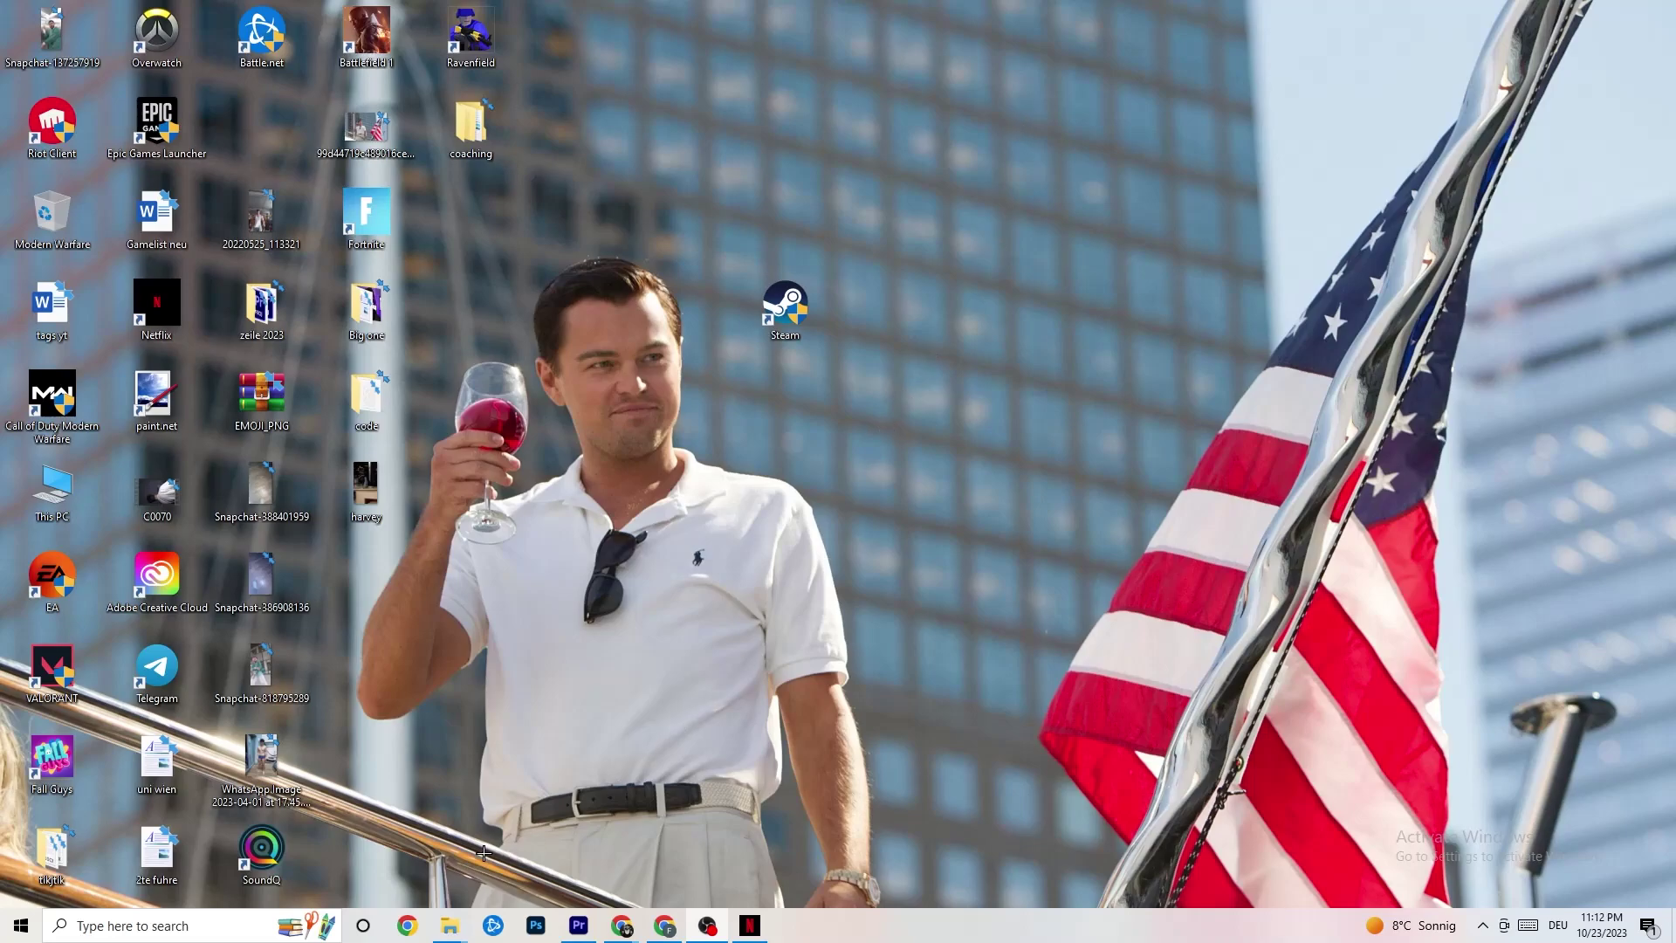
Open Network & Internet settings, then the adapter list with Ethernet and two VMware adapters
{"action": "left_click", "coordinate": [5, 932]}
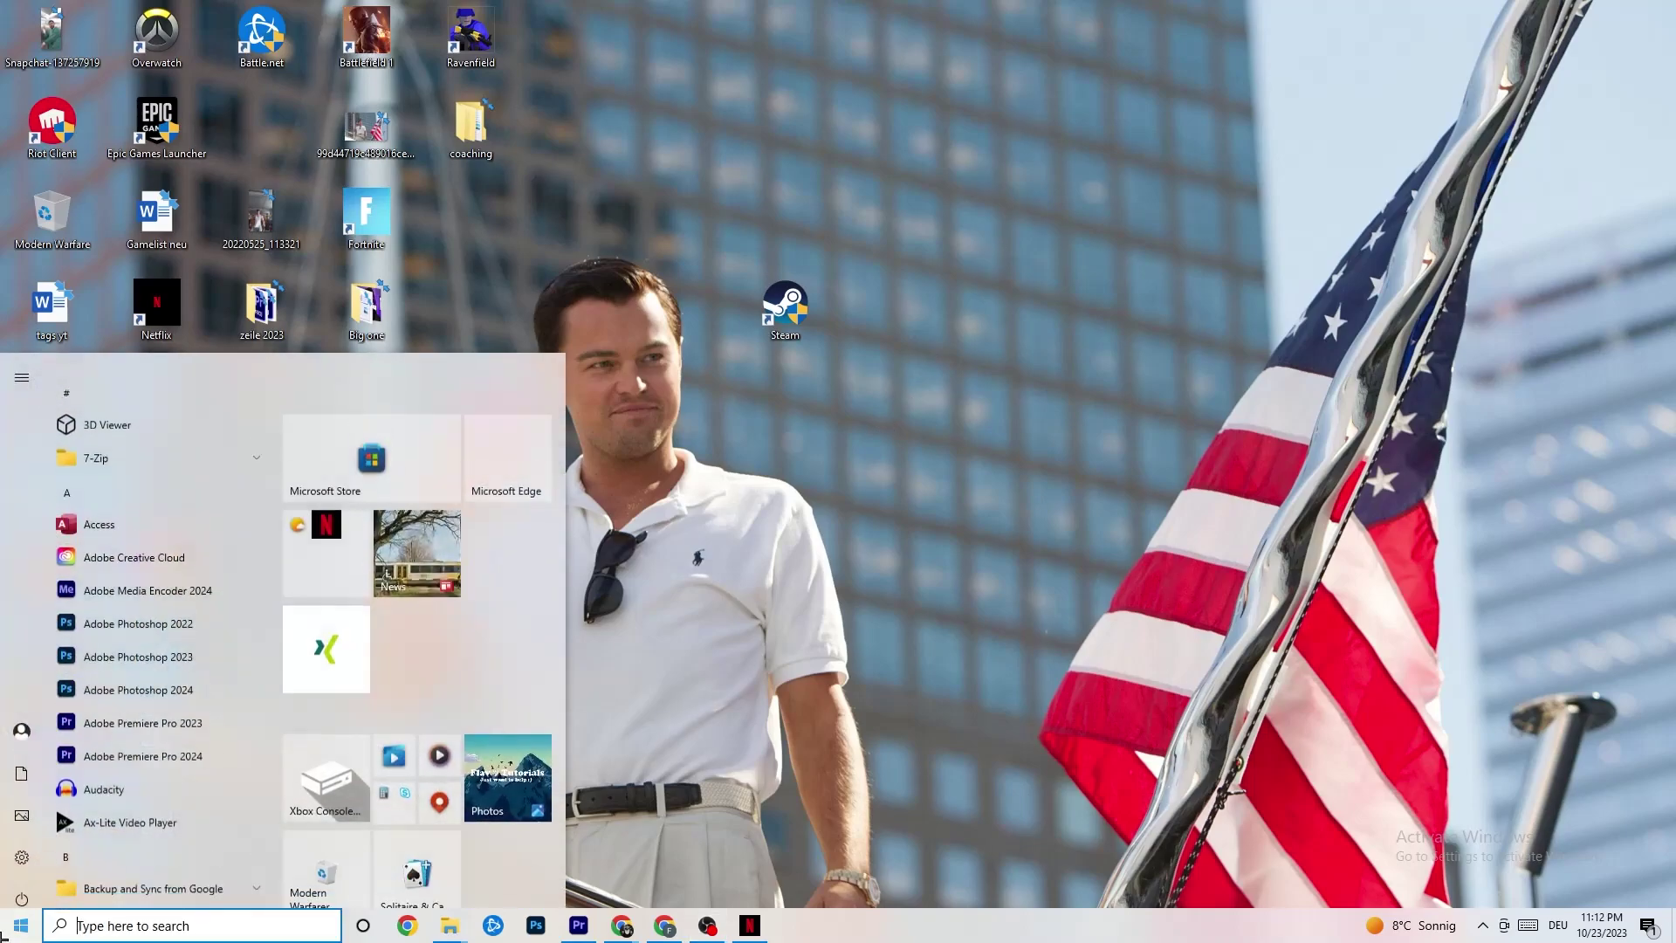
{"action": "left_click", "coordinate": [31, 845]}
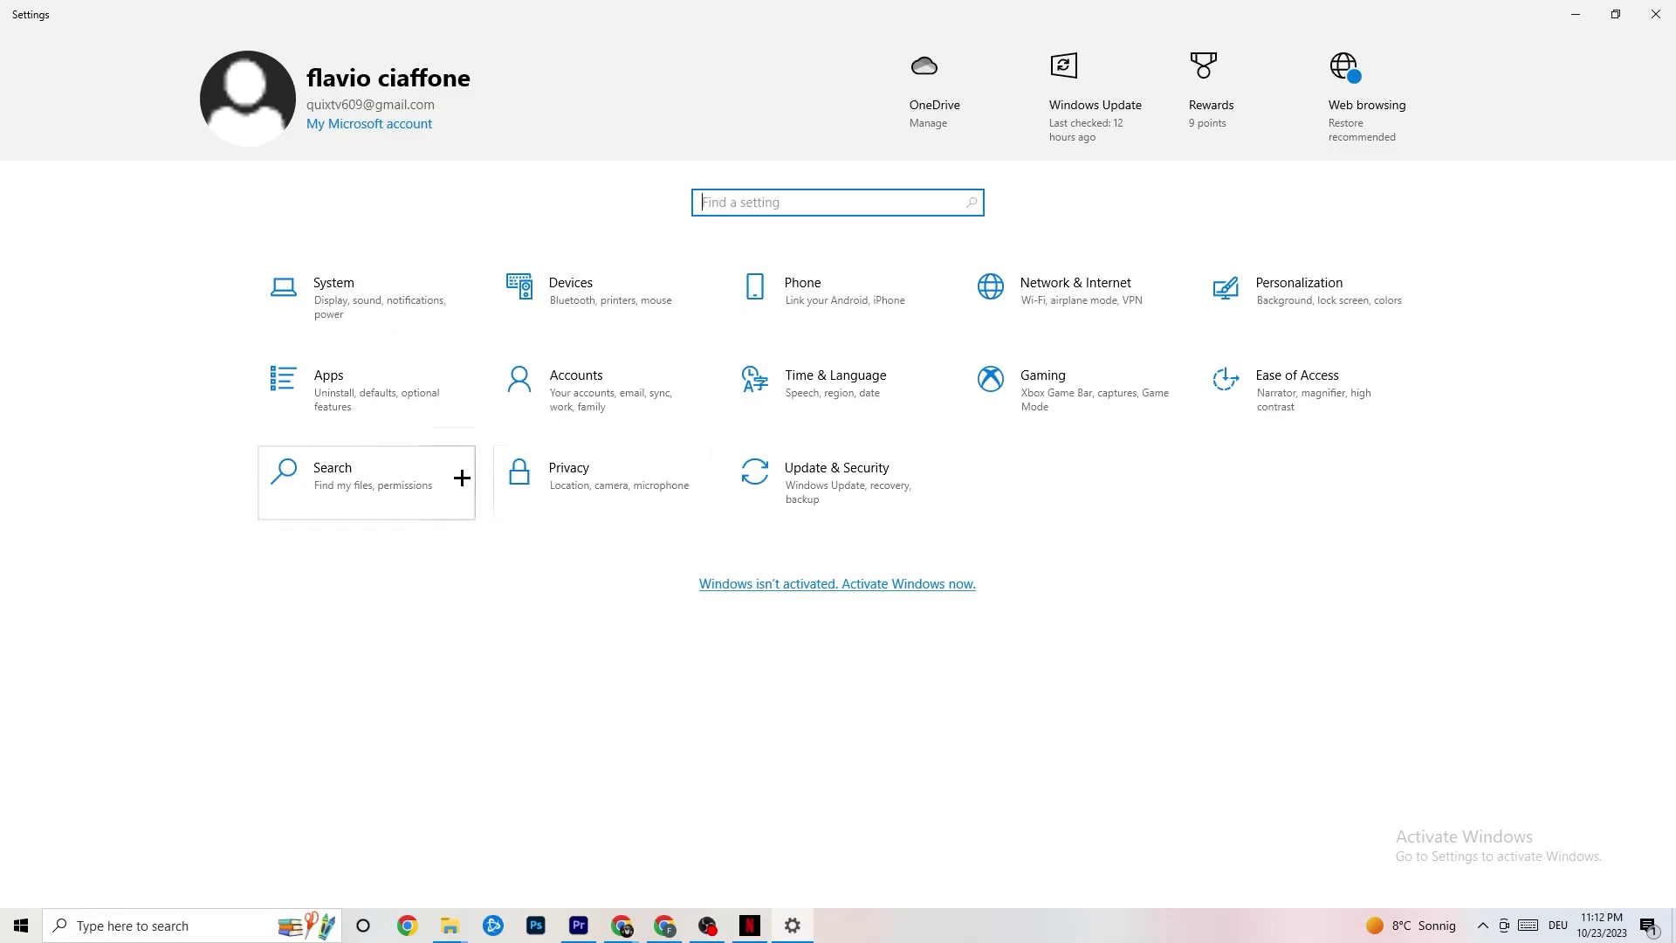
{"action": "left_click", "coordinate": [1105, 294]}
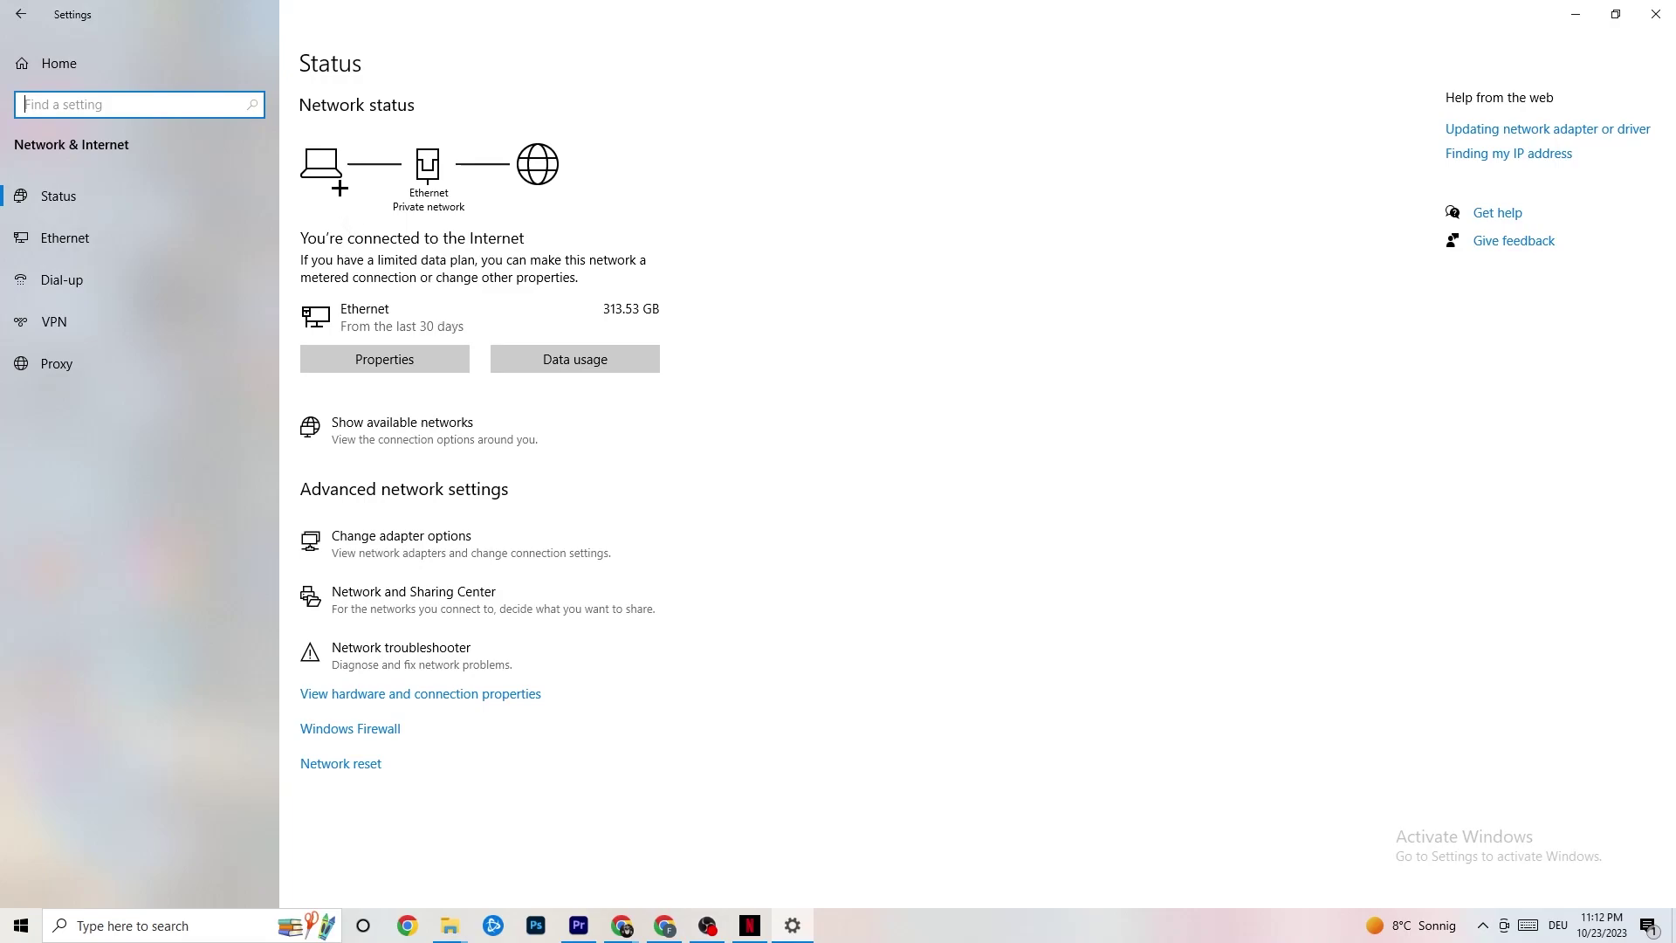
{"action": "left_click", "coordinate": [476, 537]}
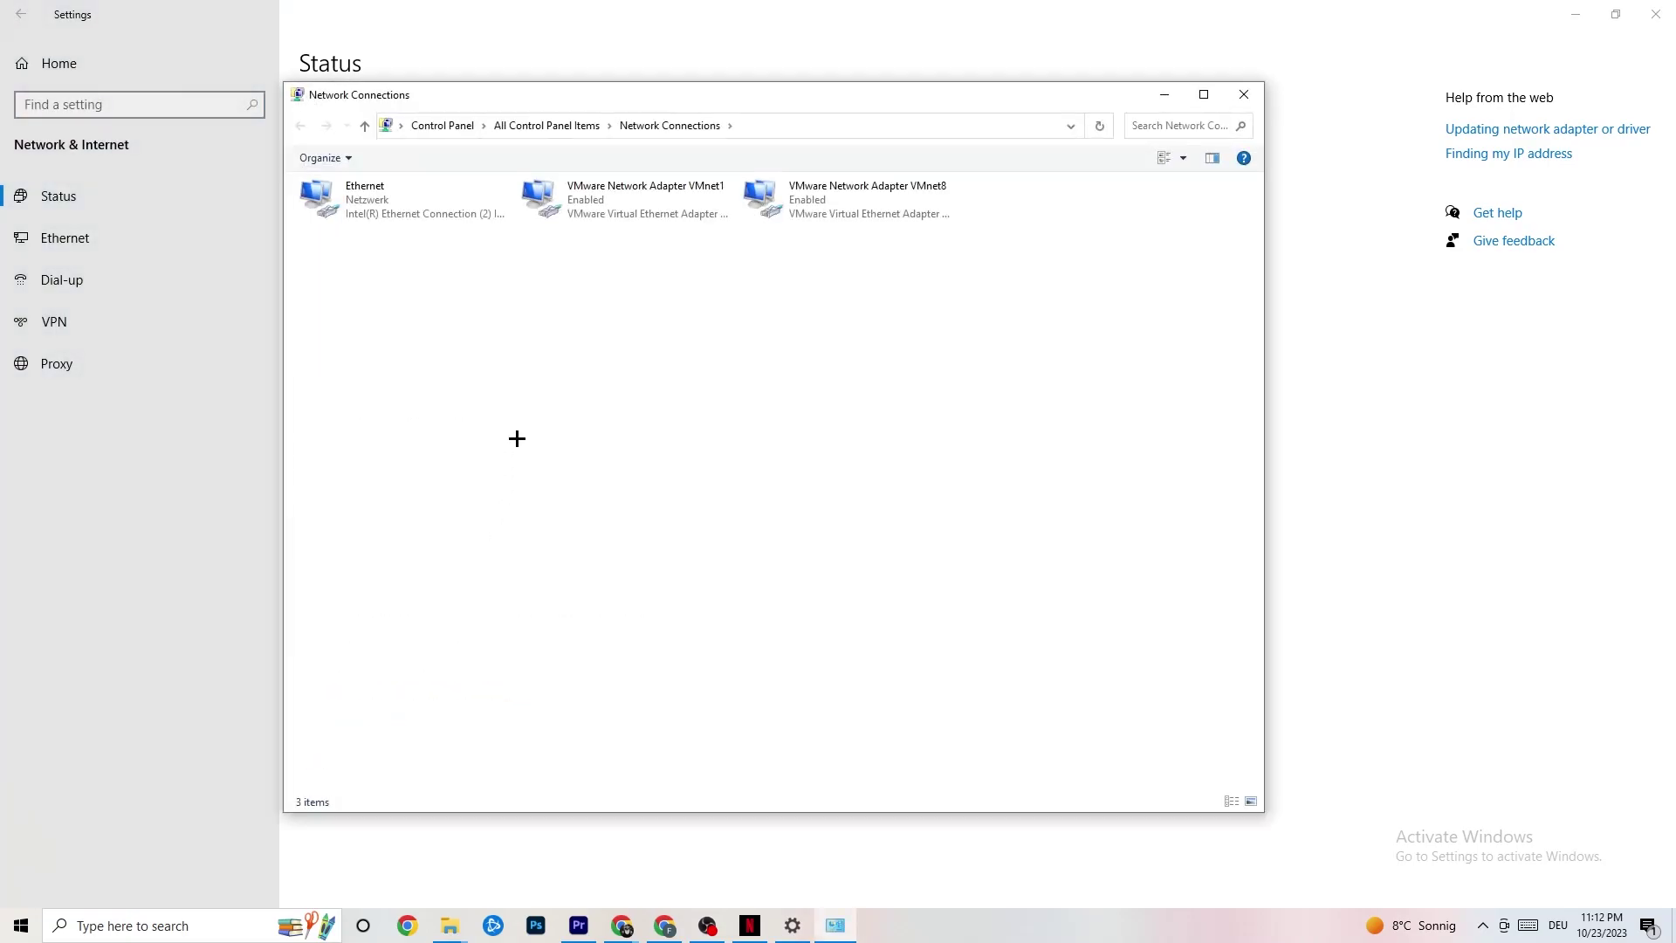
Check the Ethernet status, disable and re-enable the Ethernet adapter, then close Network Connections
{"action": "double_click", "coordinate": [446, 200]}
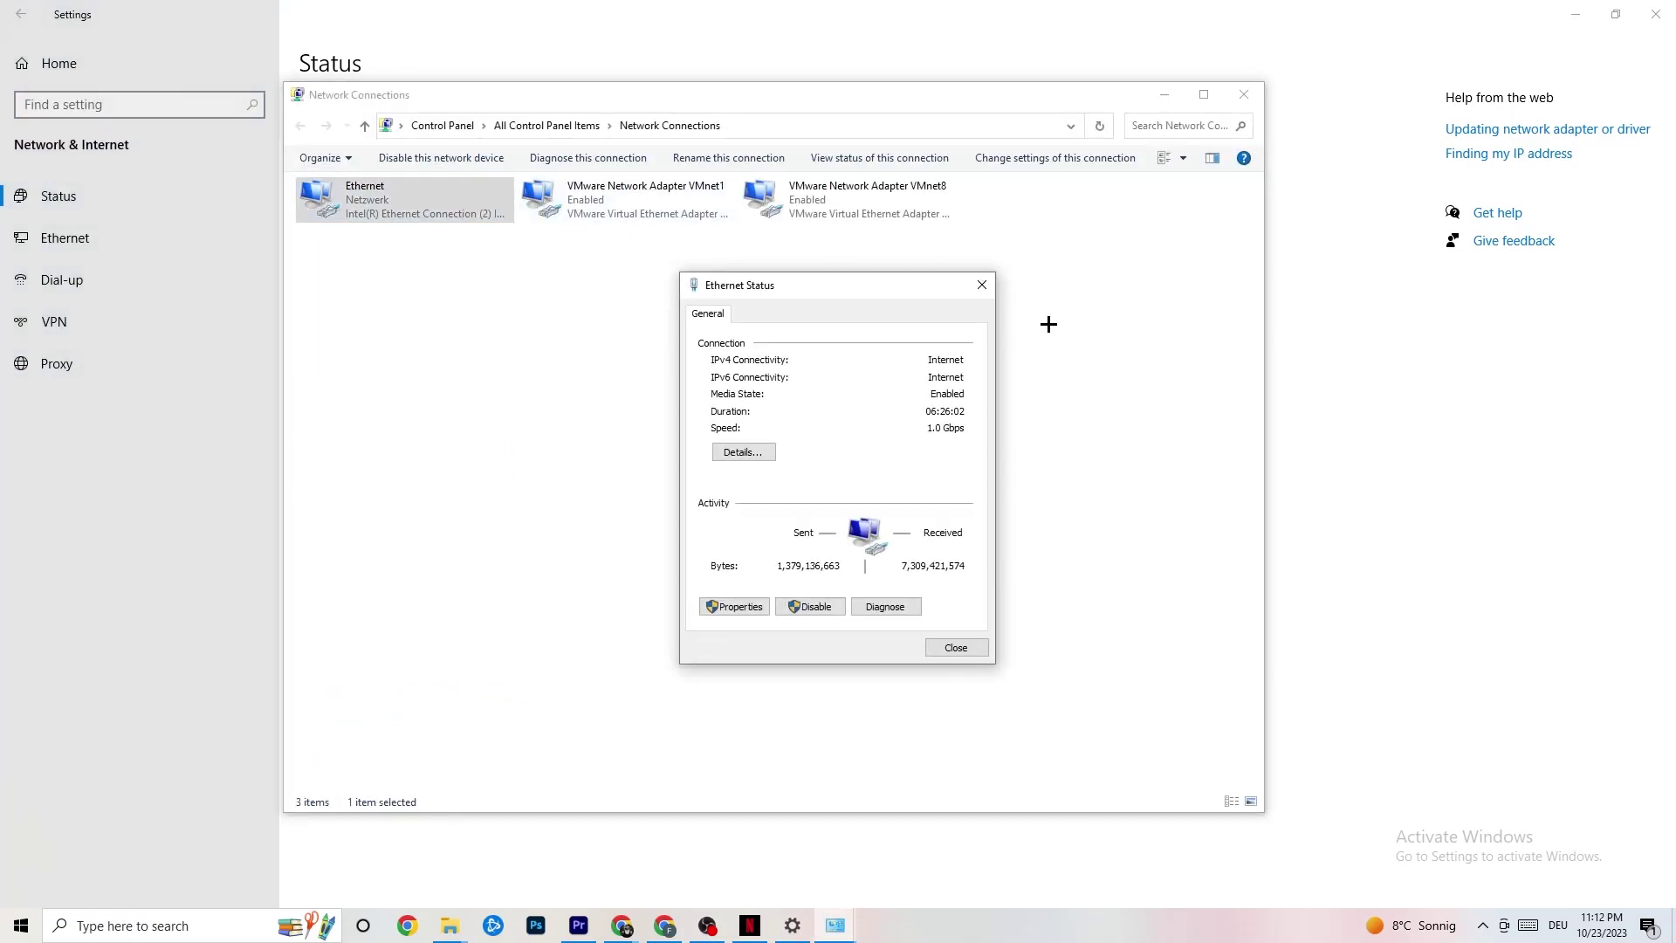
{"action": "left_click", "coordinate": [980, 285]}
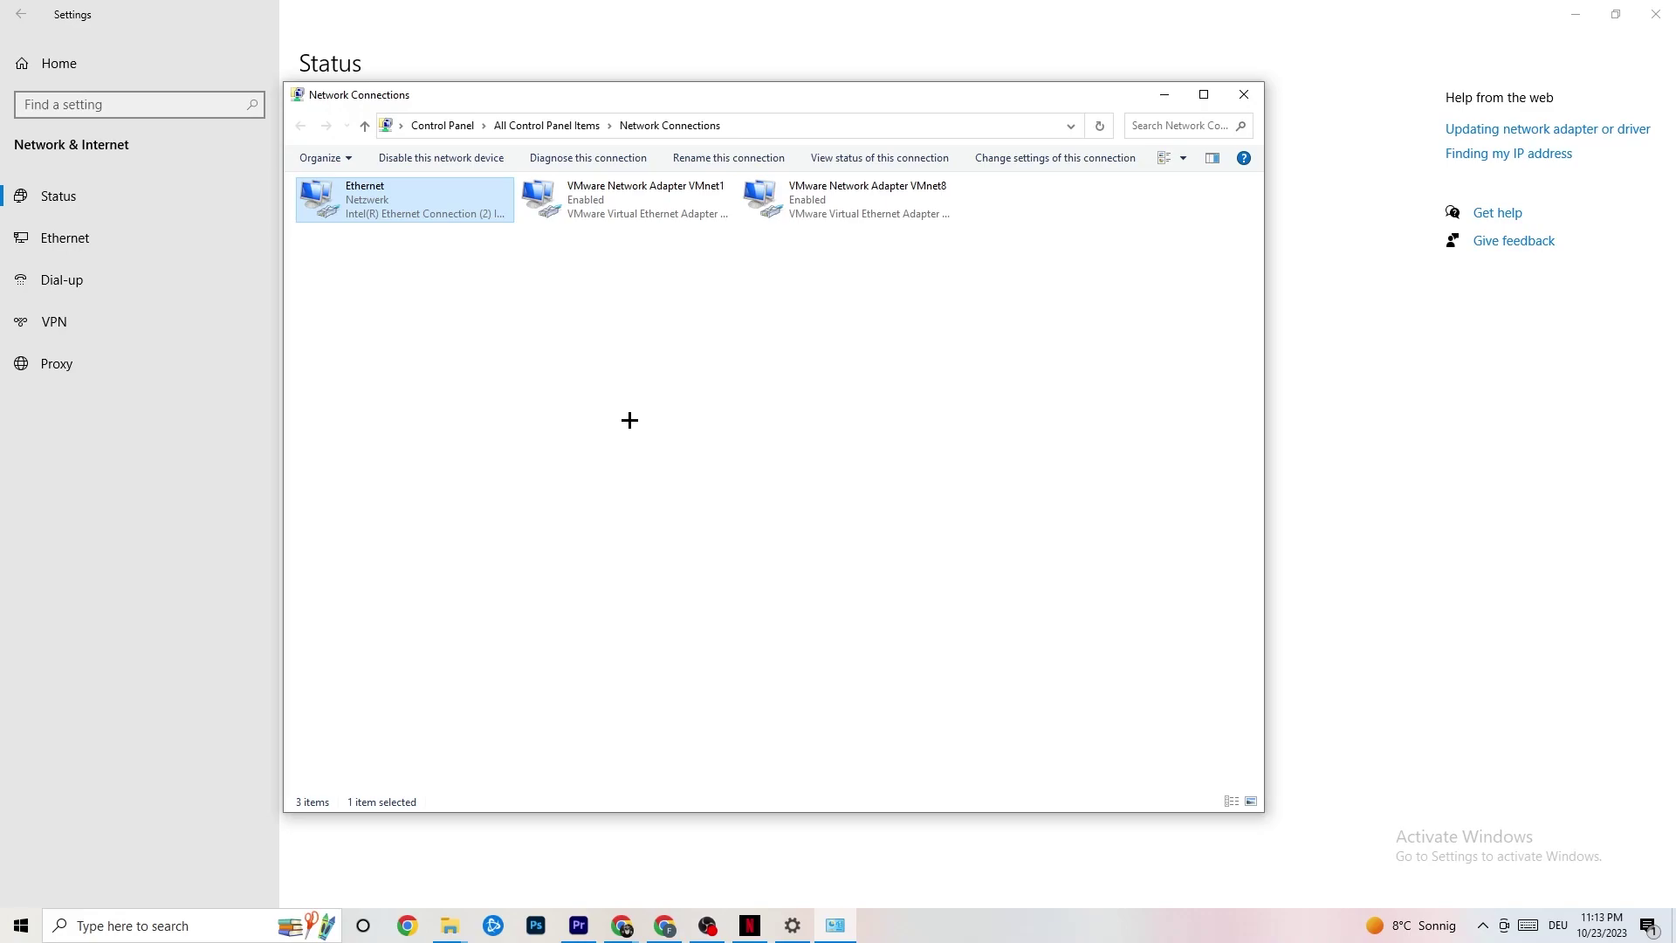
{"action": "right_click", "coordinate": [410, 208]}
{"action": "left_click", "coordinate": [476, 222]}
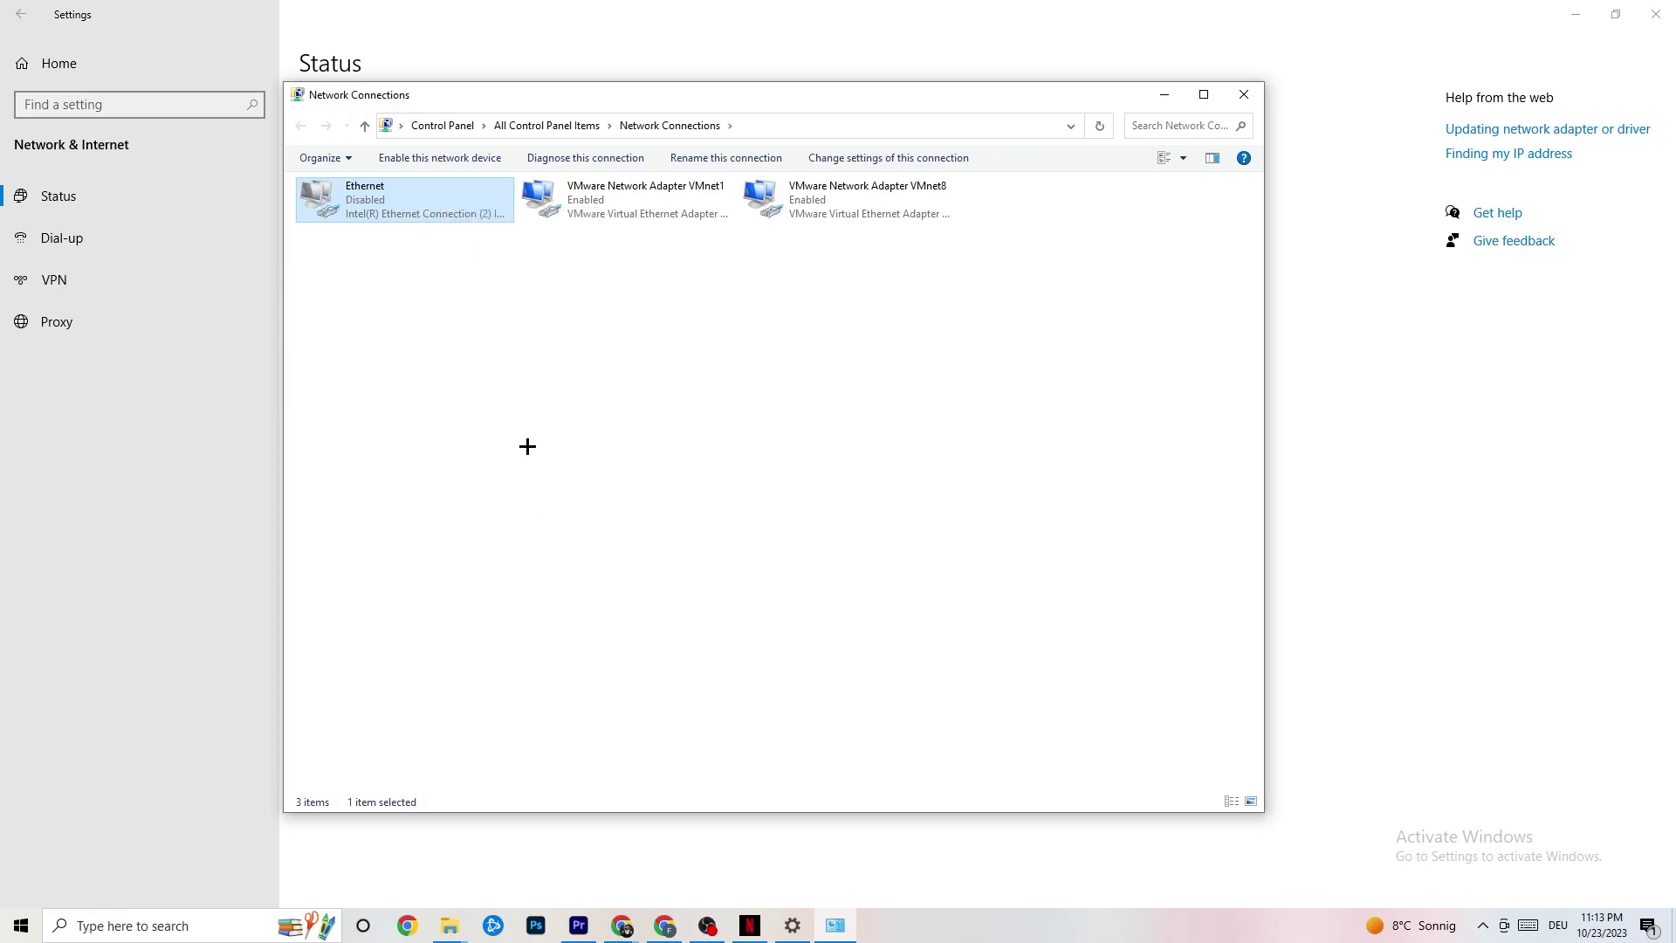
{"action": "right_click", "coordinate": [411, 212]}
{"action": "left_click", "coordinate": [439, 223]}
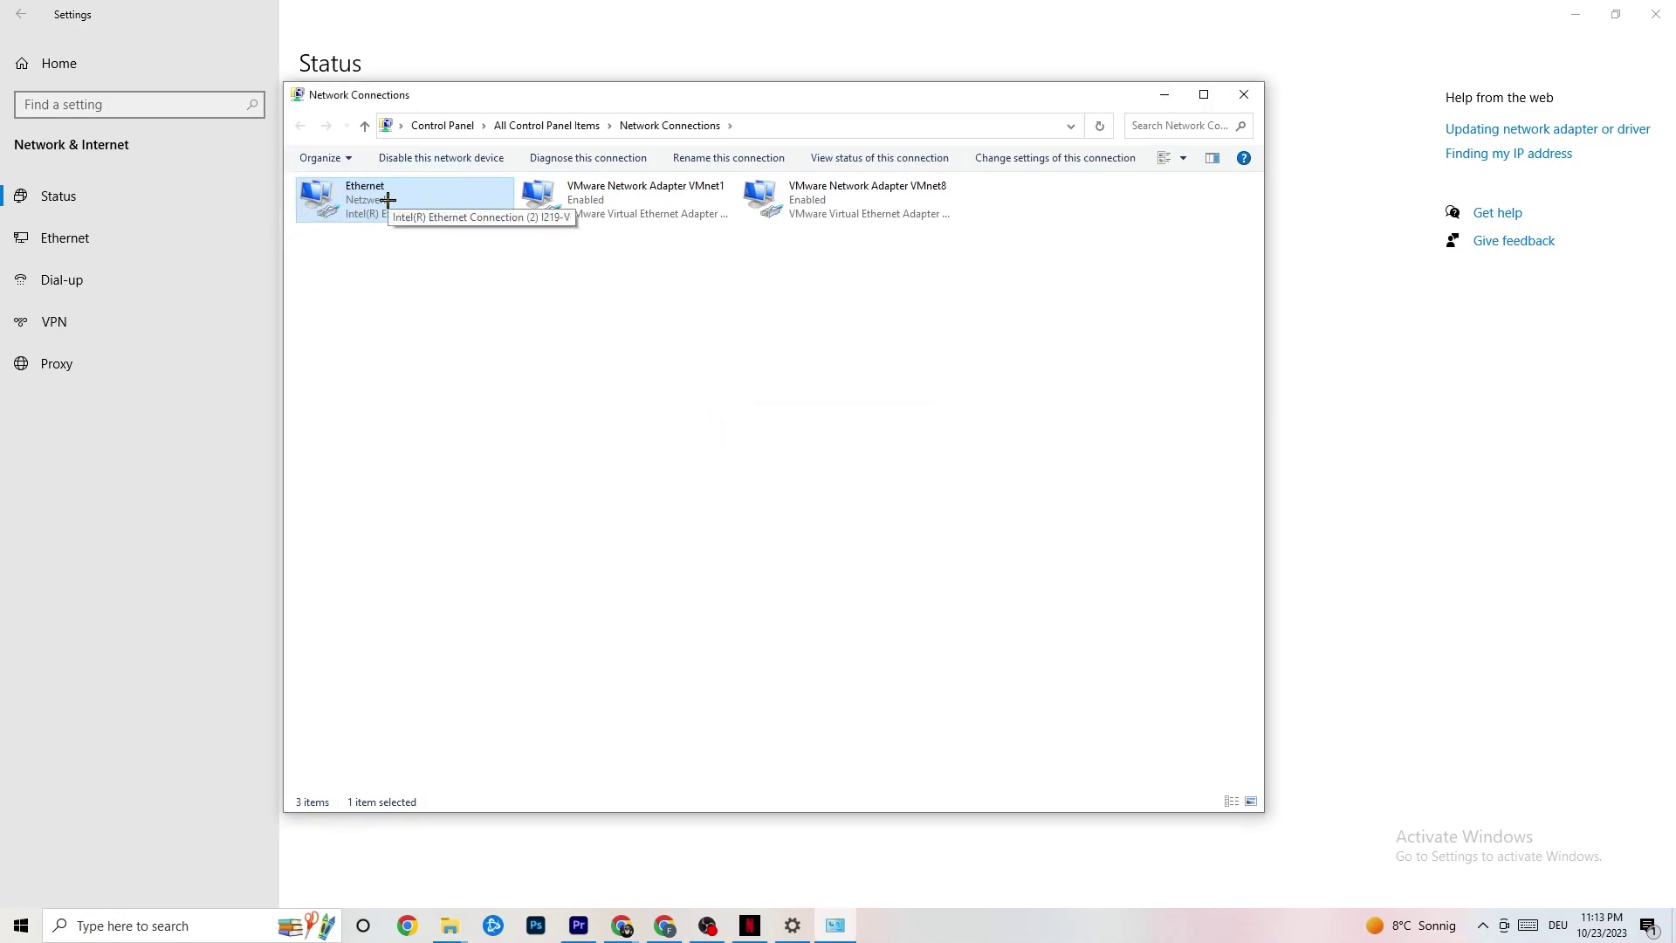
{"action": "left_click", "coordinate": [1244, 94]}
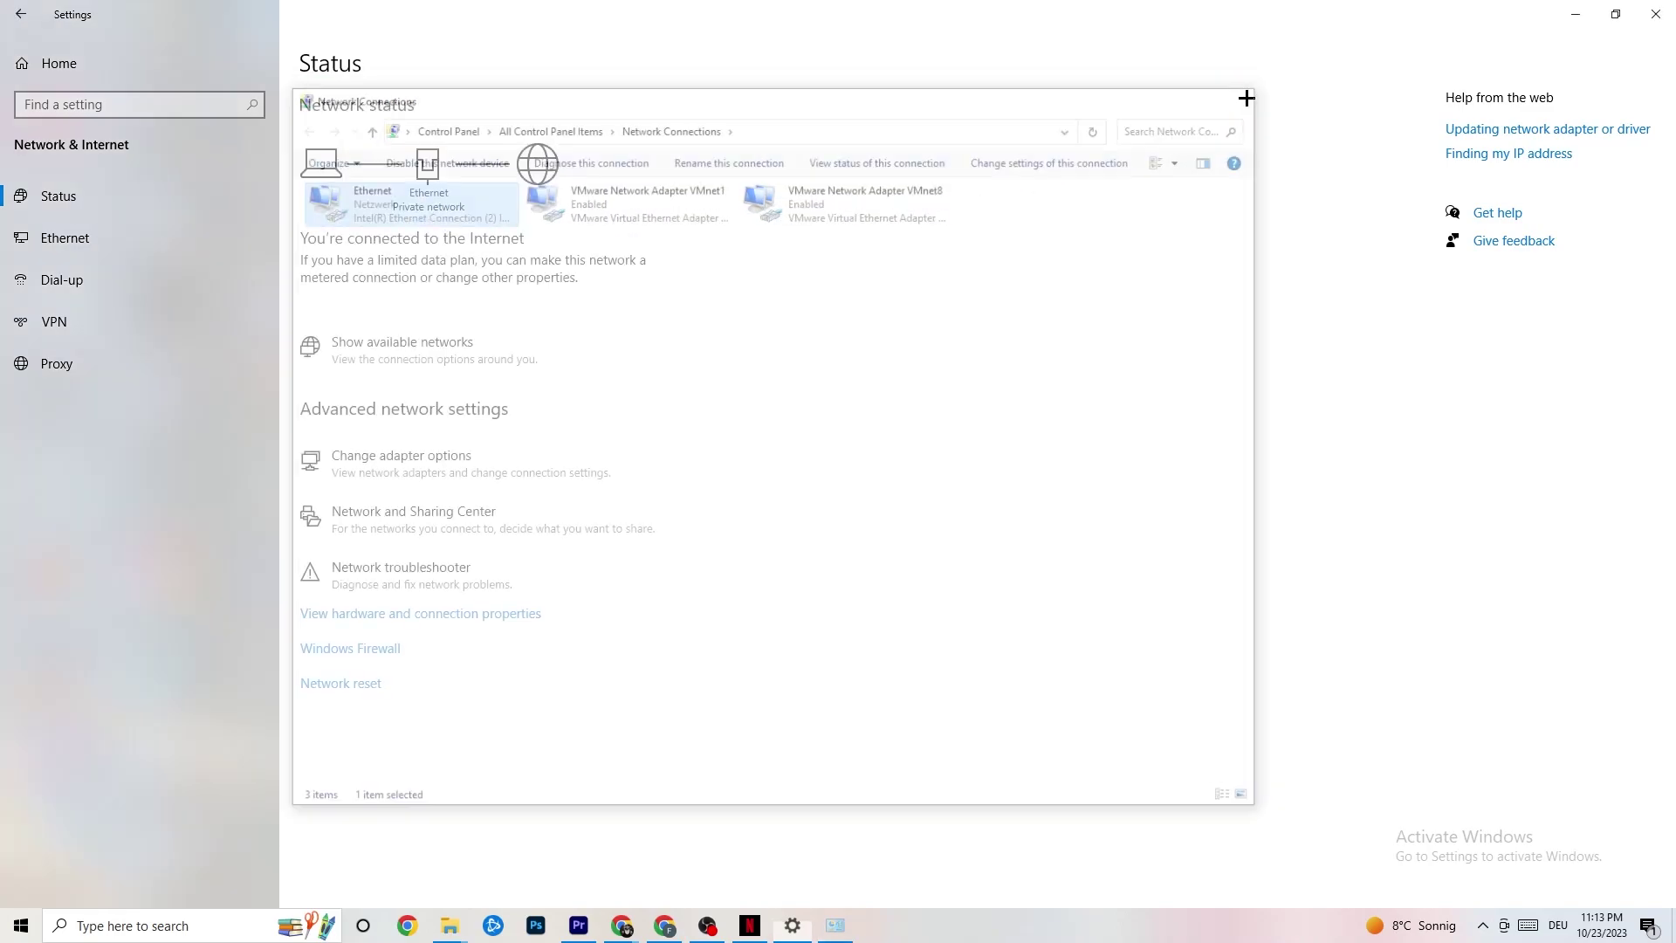
Open the Network and Sharing Center from Settings and maximize its window
{"action": "left_click", "coordinate": [416, 519]}
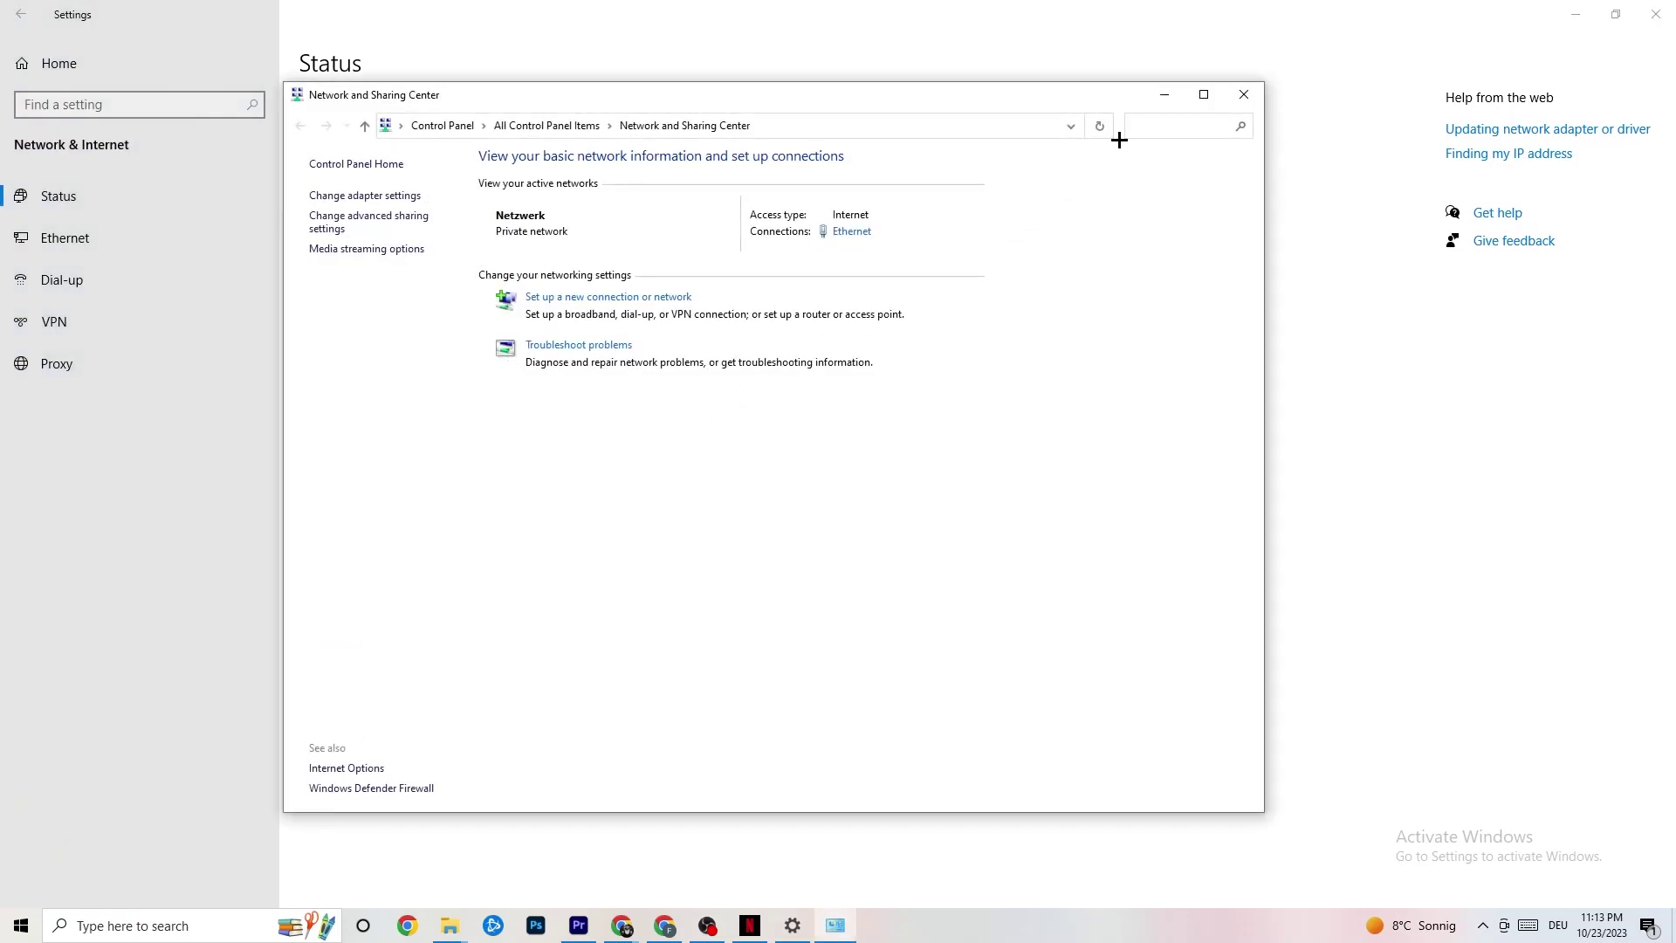
{"action": "left_click", "coordinate": [1202, 95]}
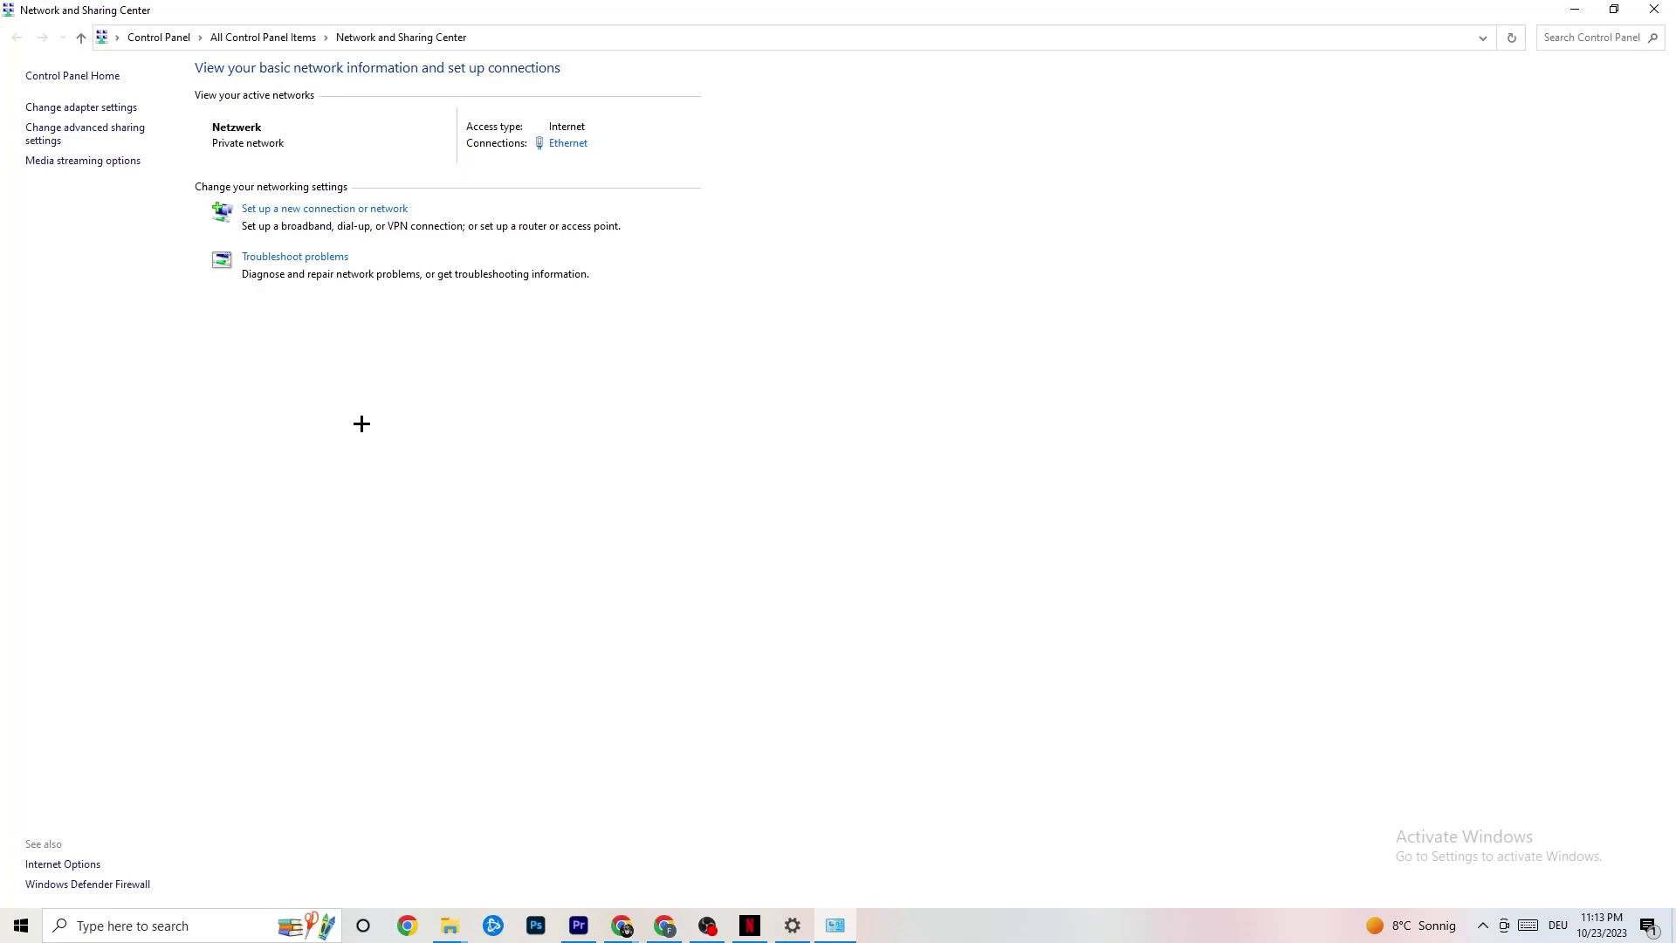
{"action": "left_click", "coordinate": [321, 265]}
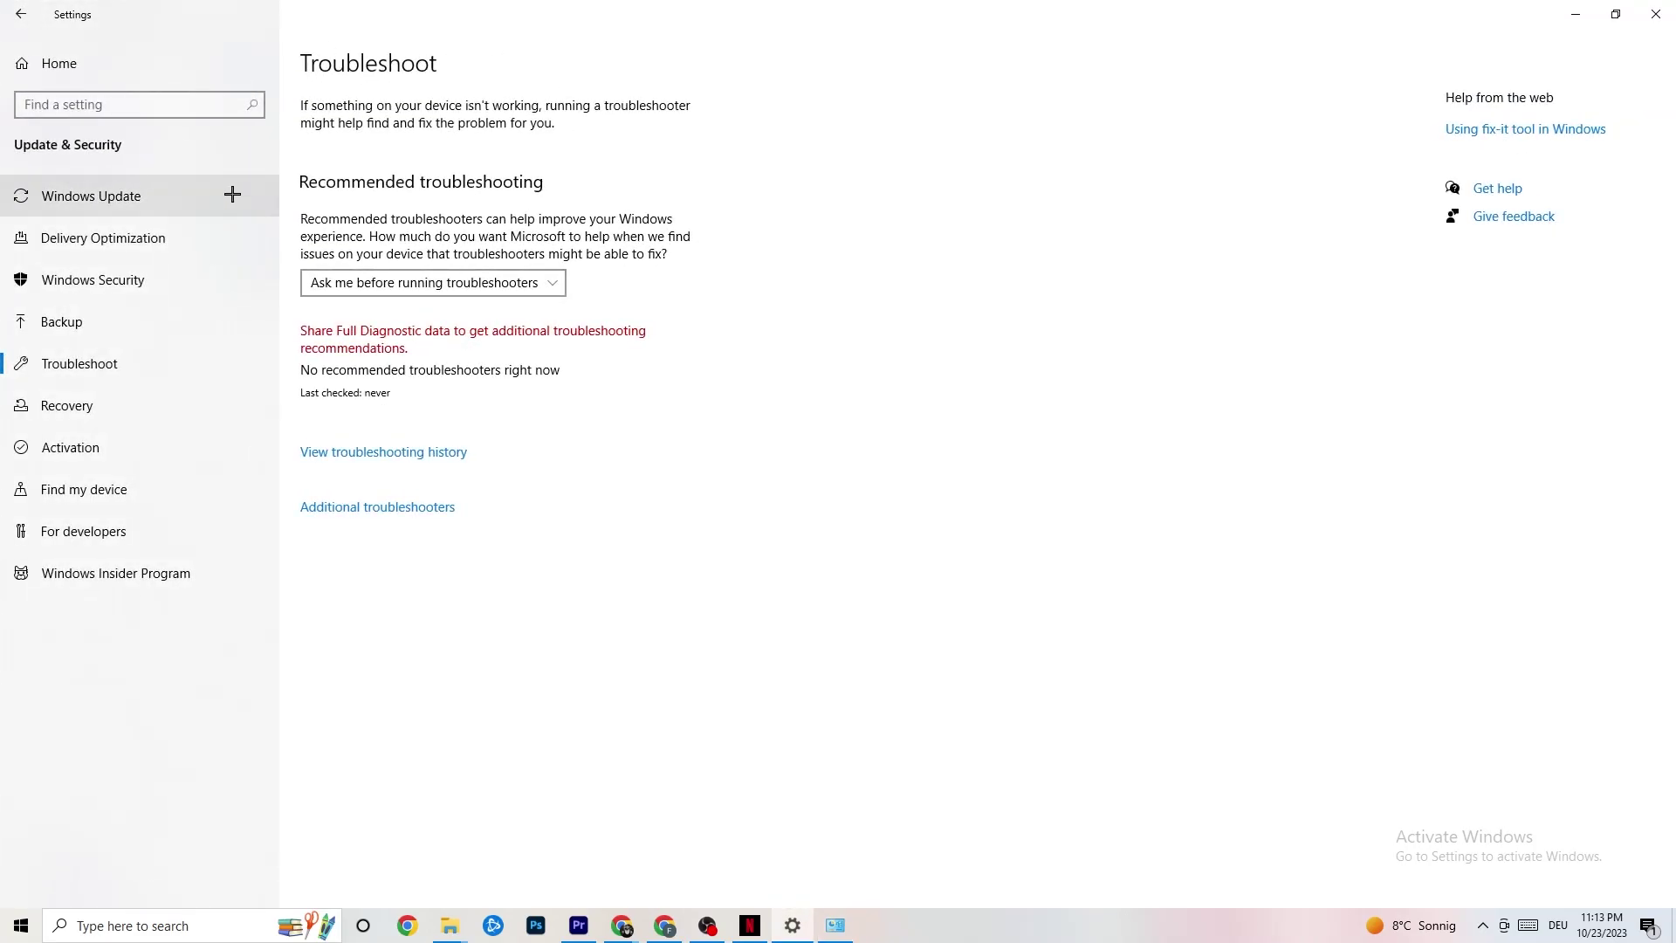
{"action": "mouse_move", "coordinate": [836, 934]}
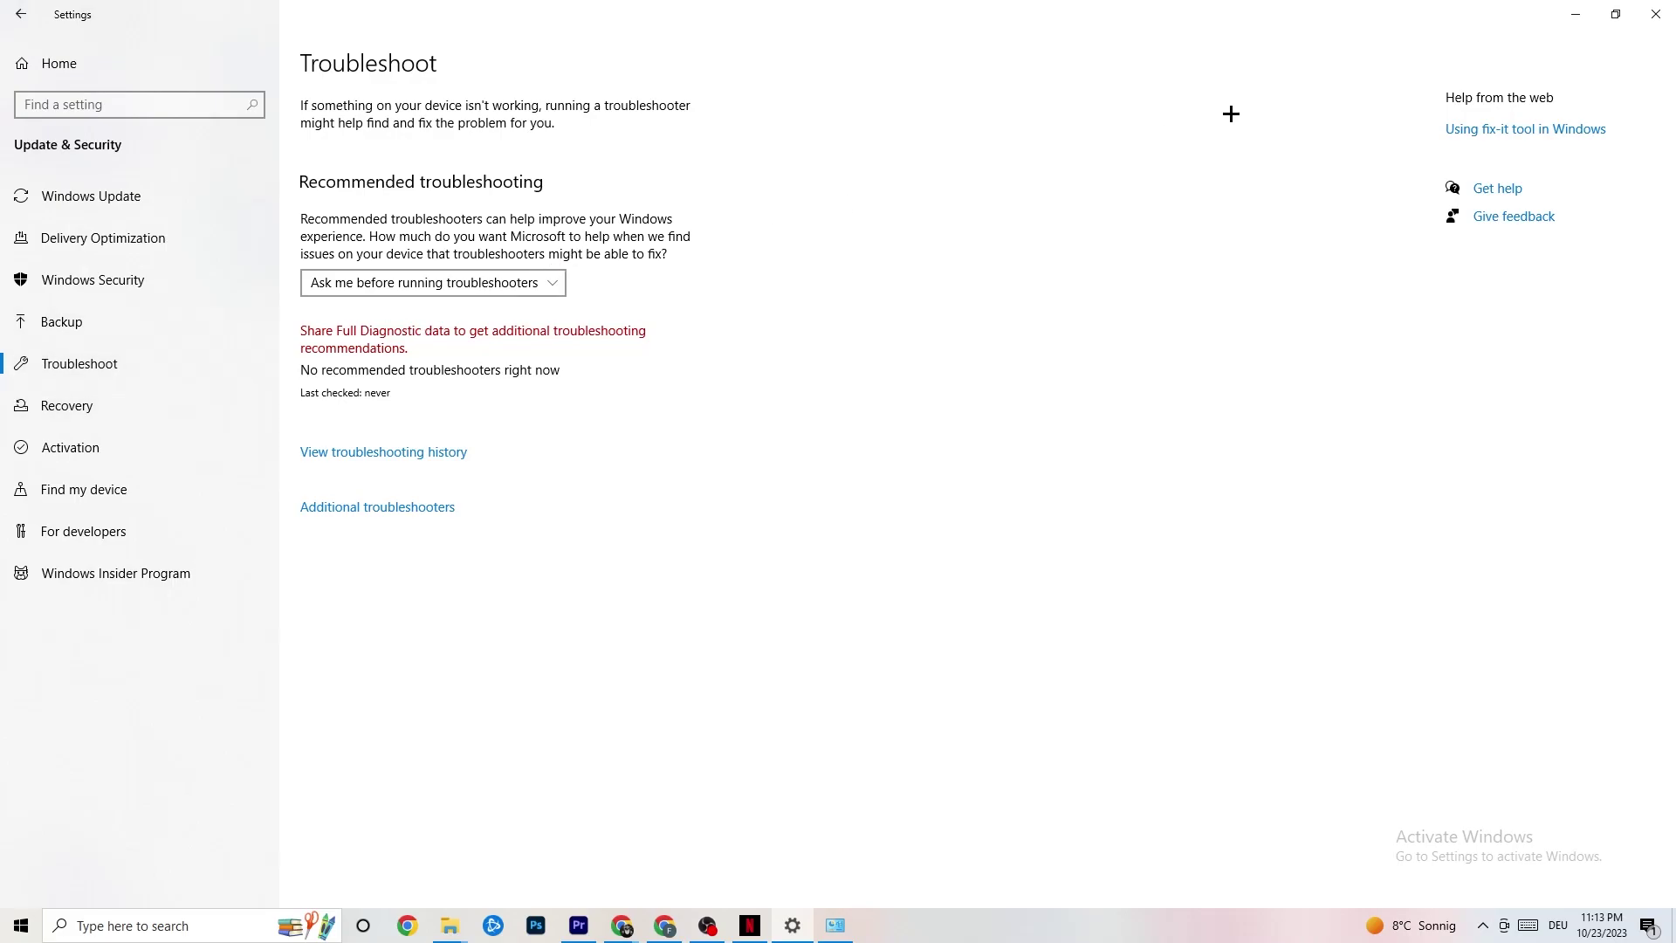
{"action": "left_click", "coordinate": [1638, 5]}
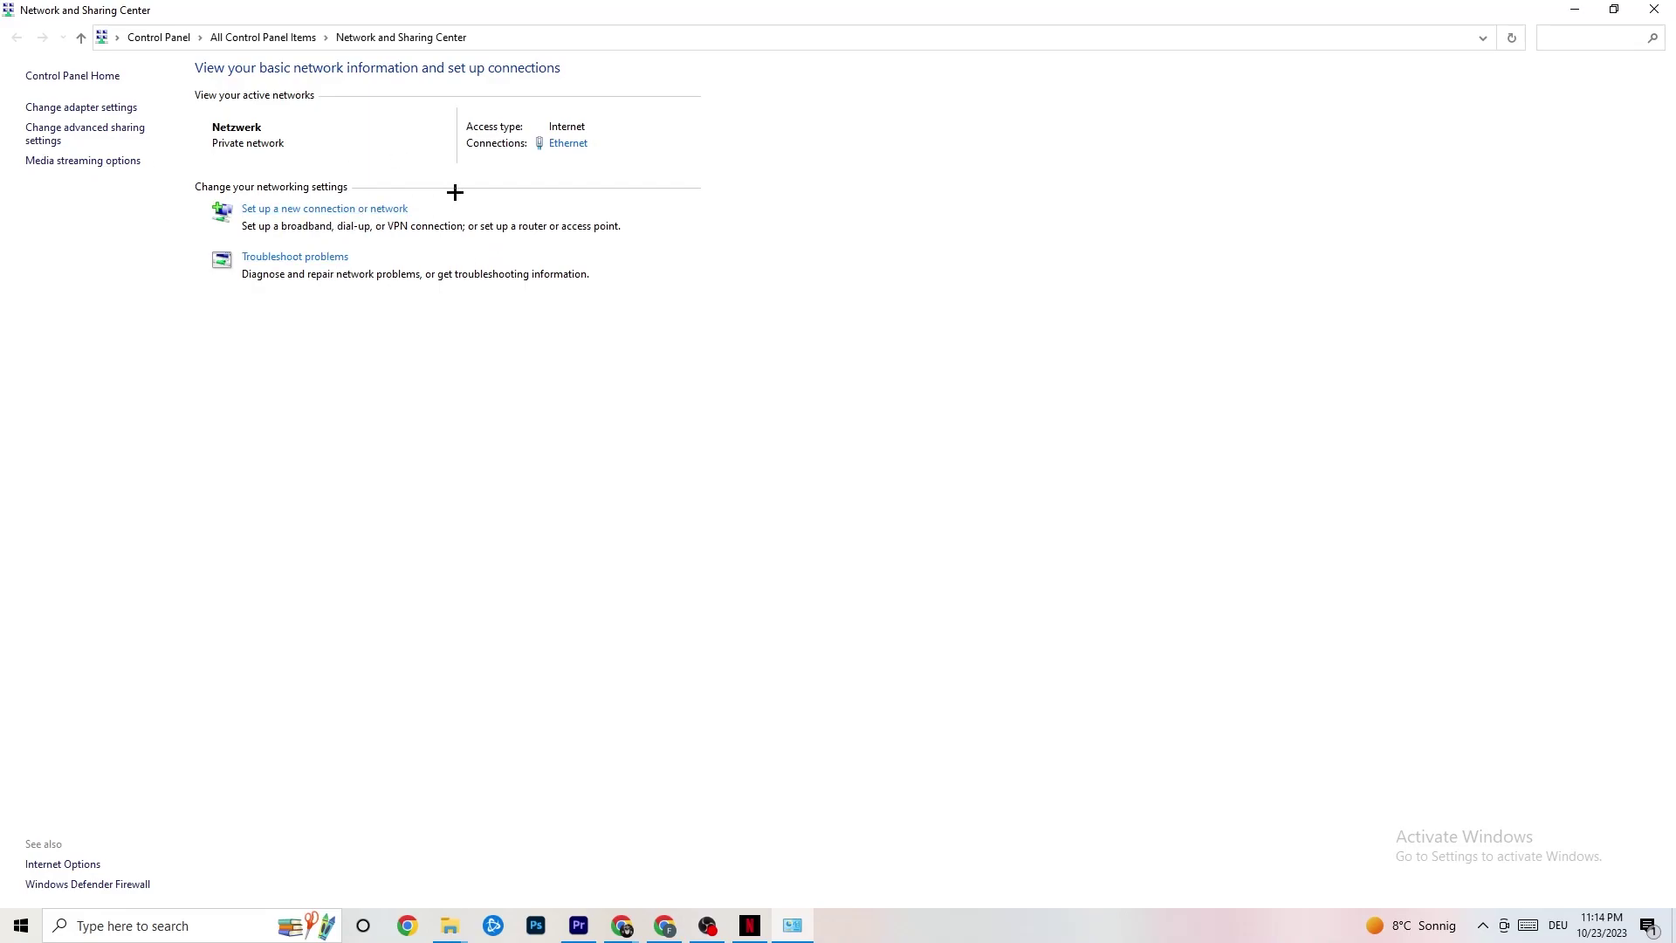
{"action": "left_click", "coordinate": [579, 146]}
Inspect Ethernet's IPv4 properties, select manual DNS server addresses, then close both dialogs unsaved
{"action": "left_click_drag", "start_coordinate": [823, 264], "coordinate": [547, 254]}
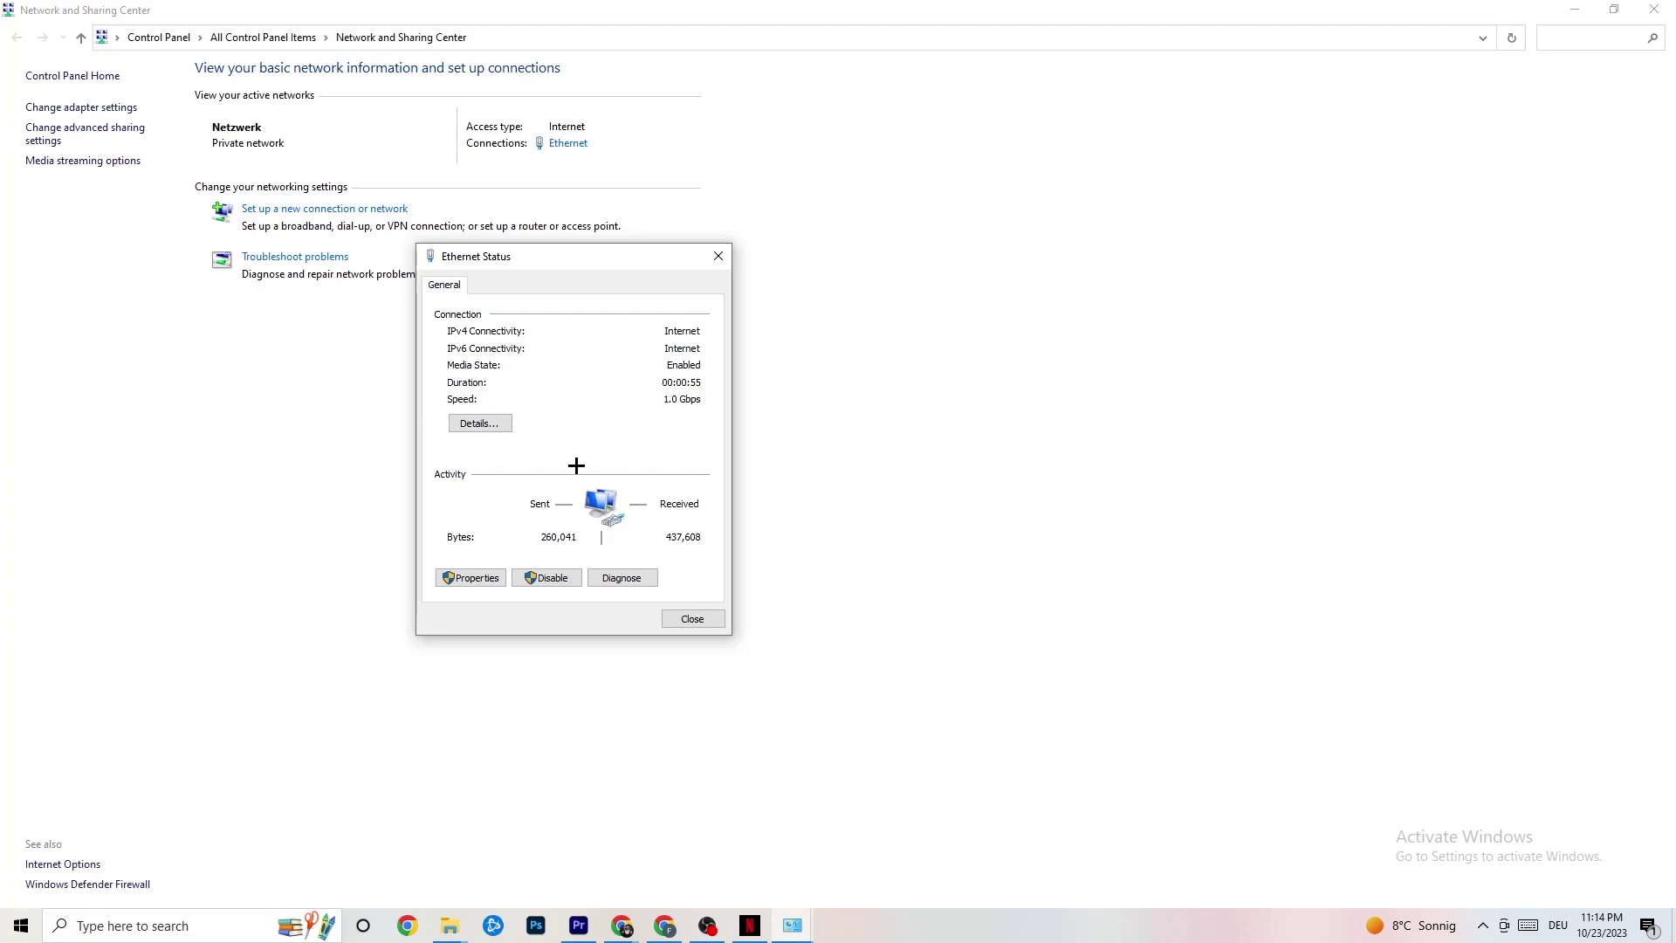
{"action": "left_click", "coordinate": [493, 577]}
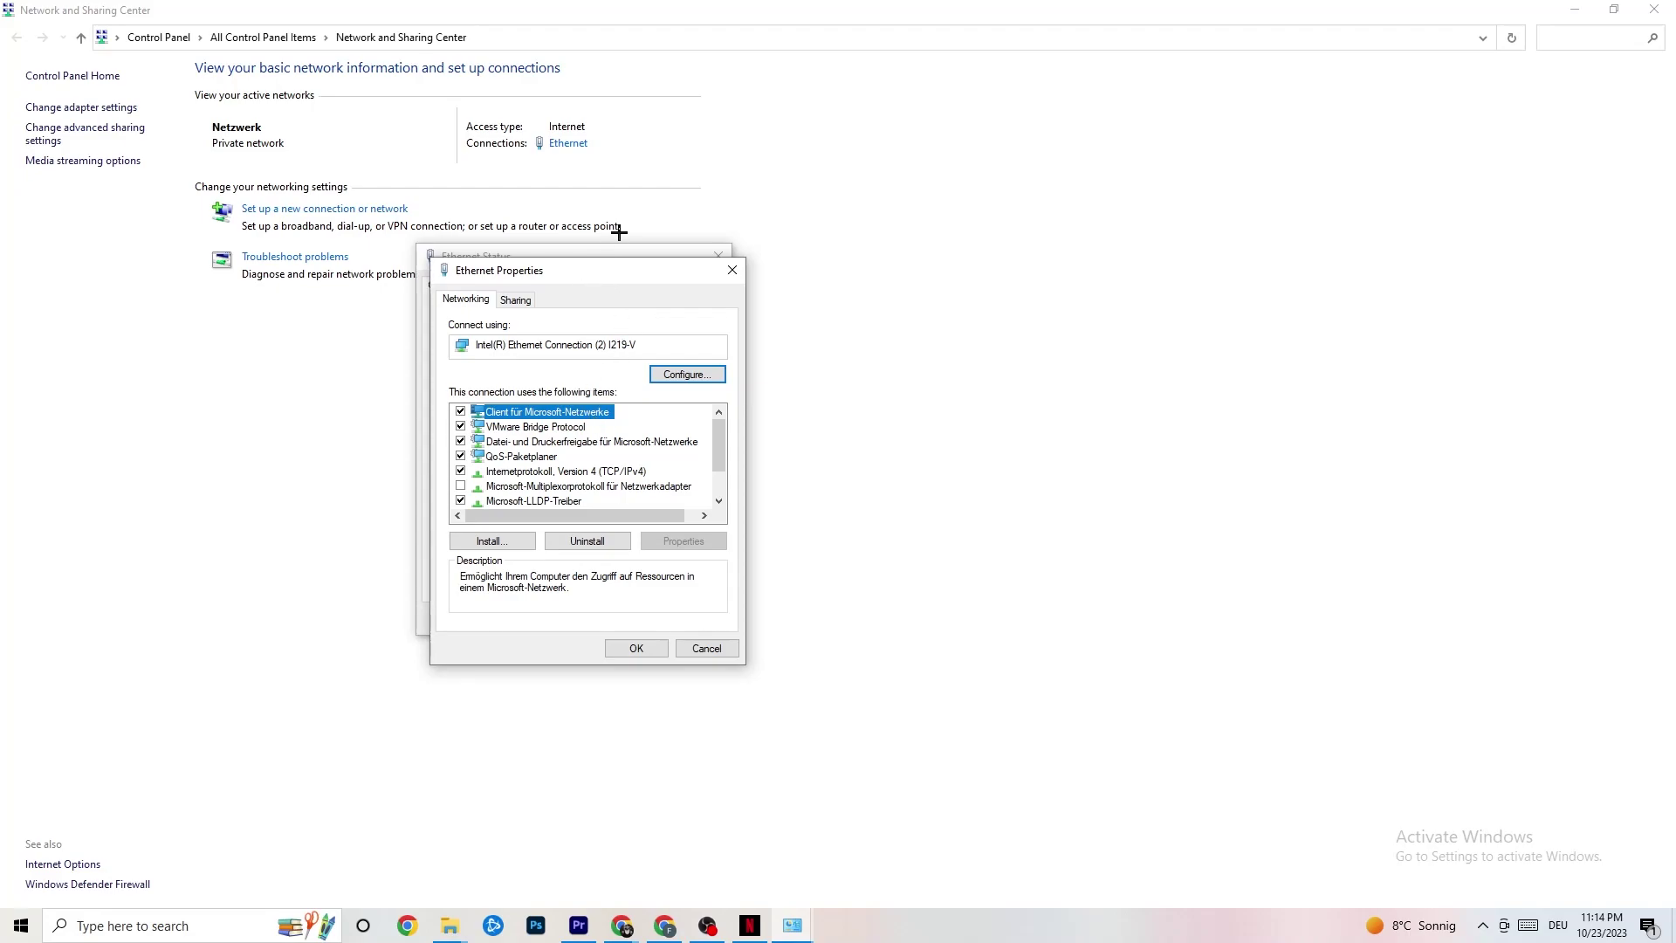
{"action": "left_click_drag", "start_coordinate": [566, 268], "coordinate": [660, 173]}
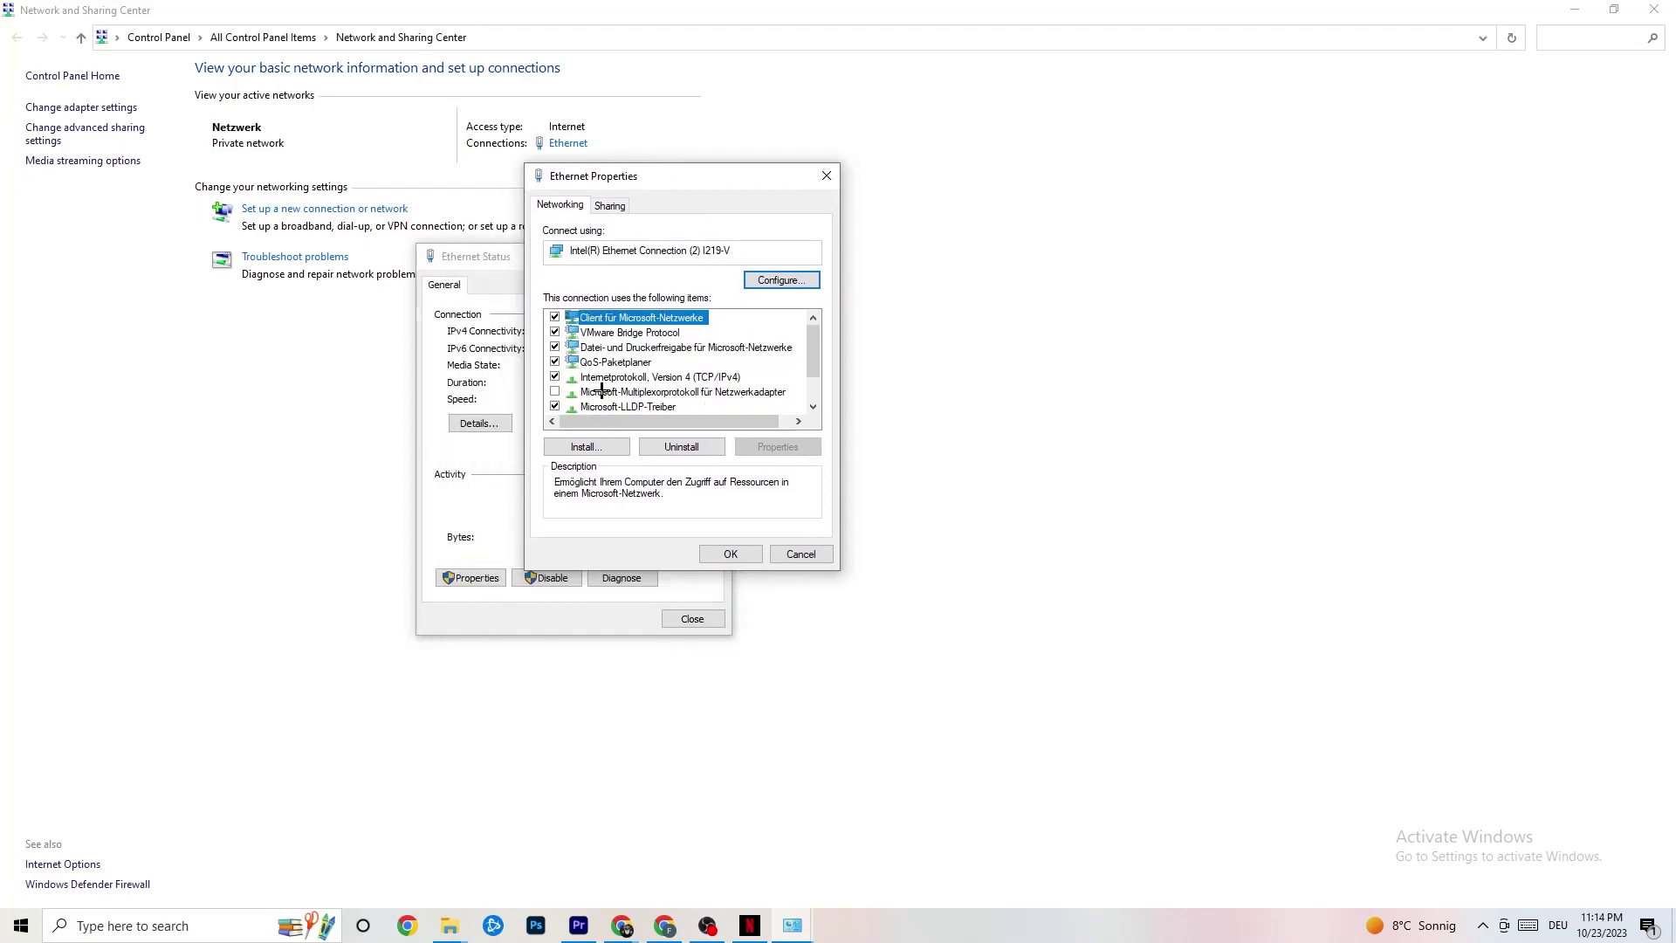
{"action": "double_click", "coordinate": [635, 378]}
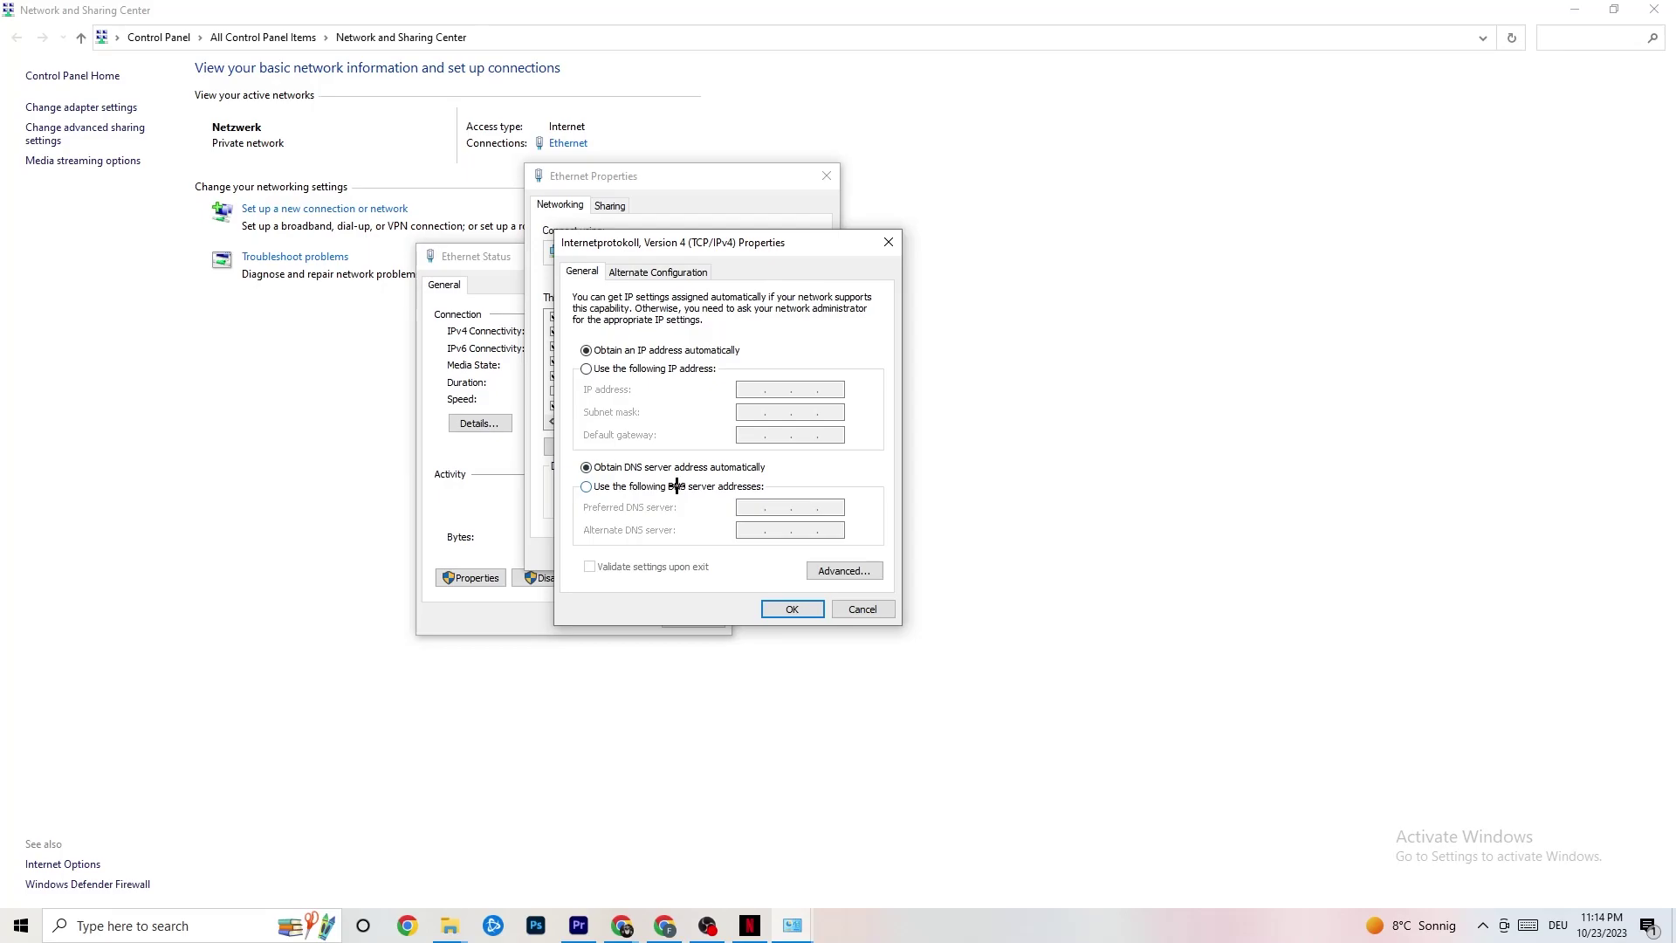
{"action": "left_click", "coordinate": [587, 487]}
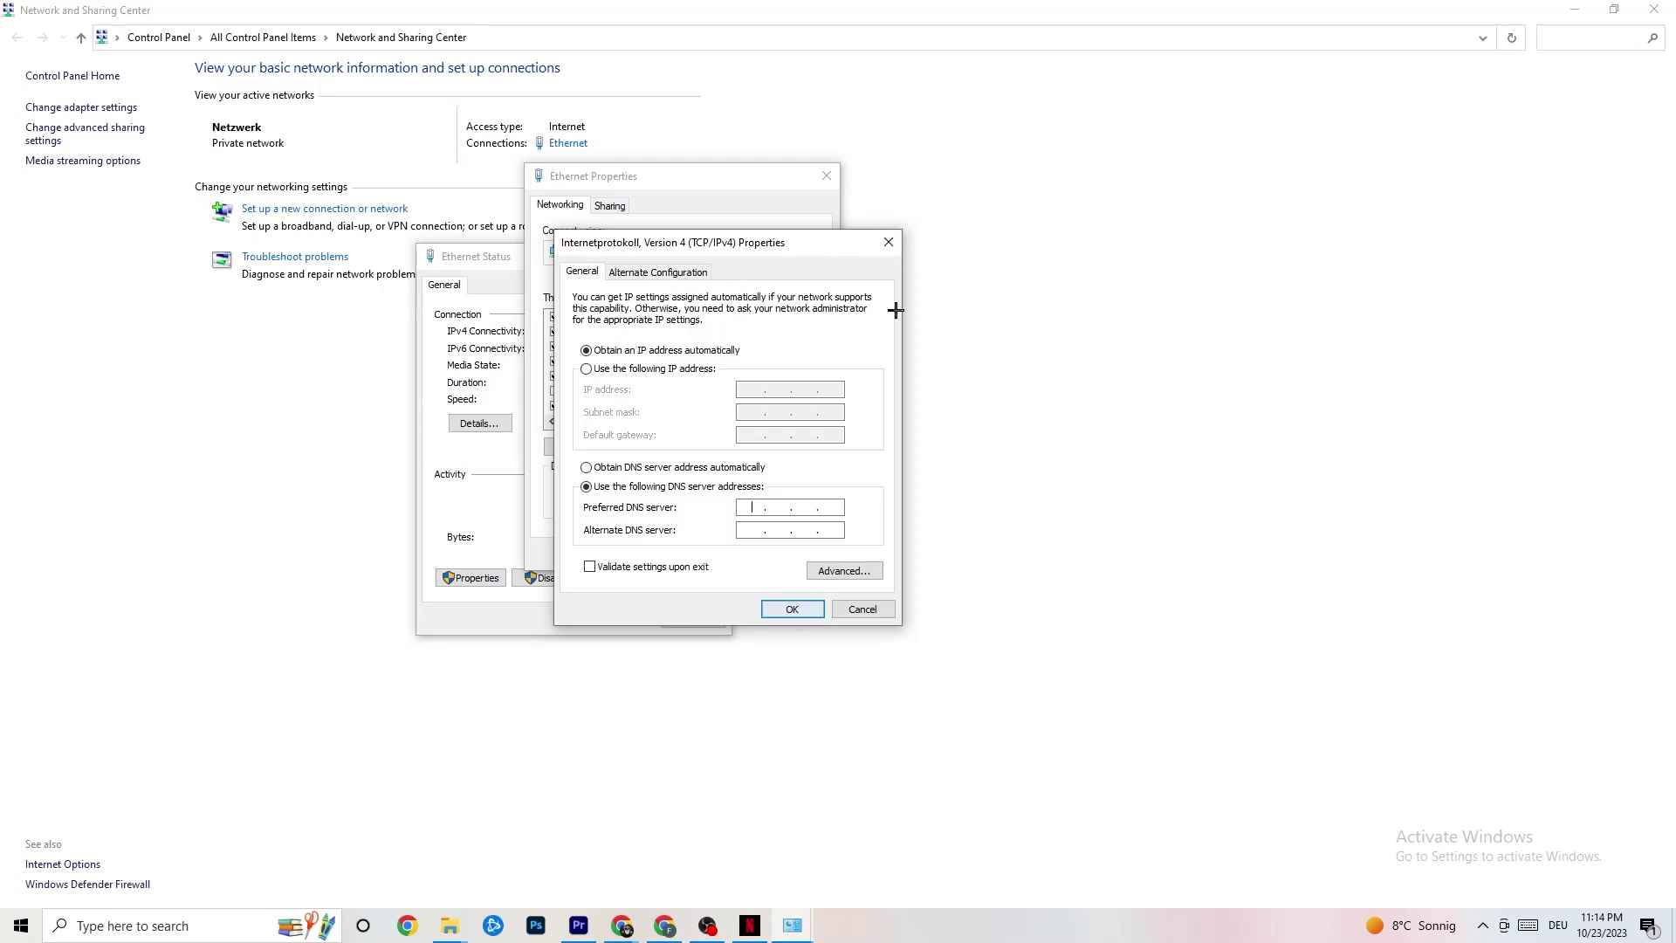
{"action": "left_click", "coordinate": [889, 242]}
{"action": "left_click", "coordinate": [826, 176]}
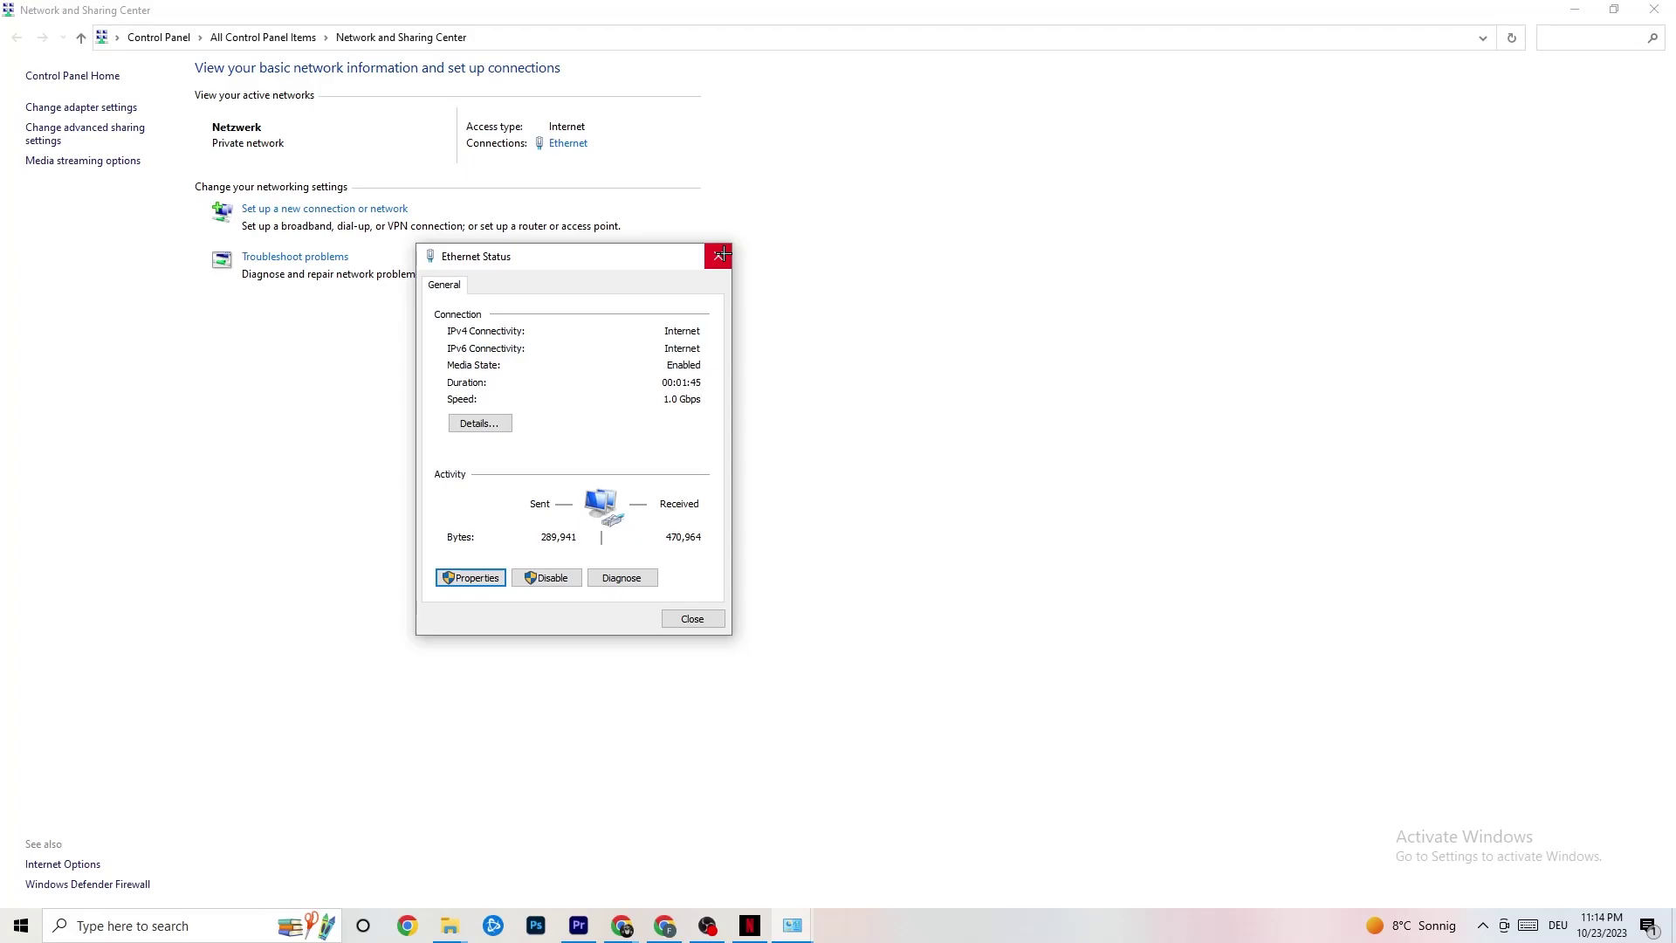
Close Ethernet Status and the Network and Sharing Center, then reopen Network & Internet in Settings
{"action": "left_click", "coordinate": [721, 254]}
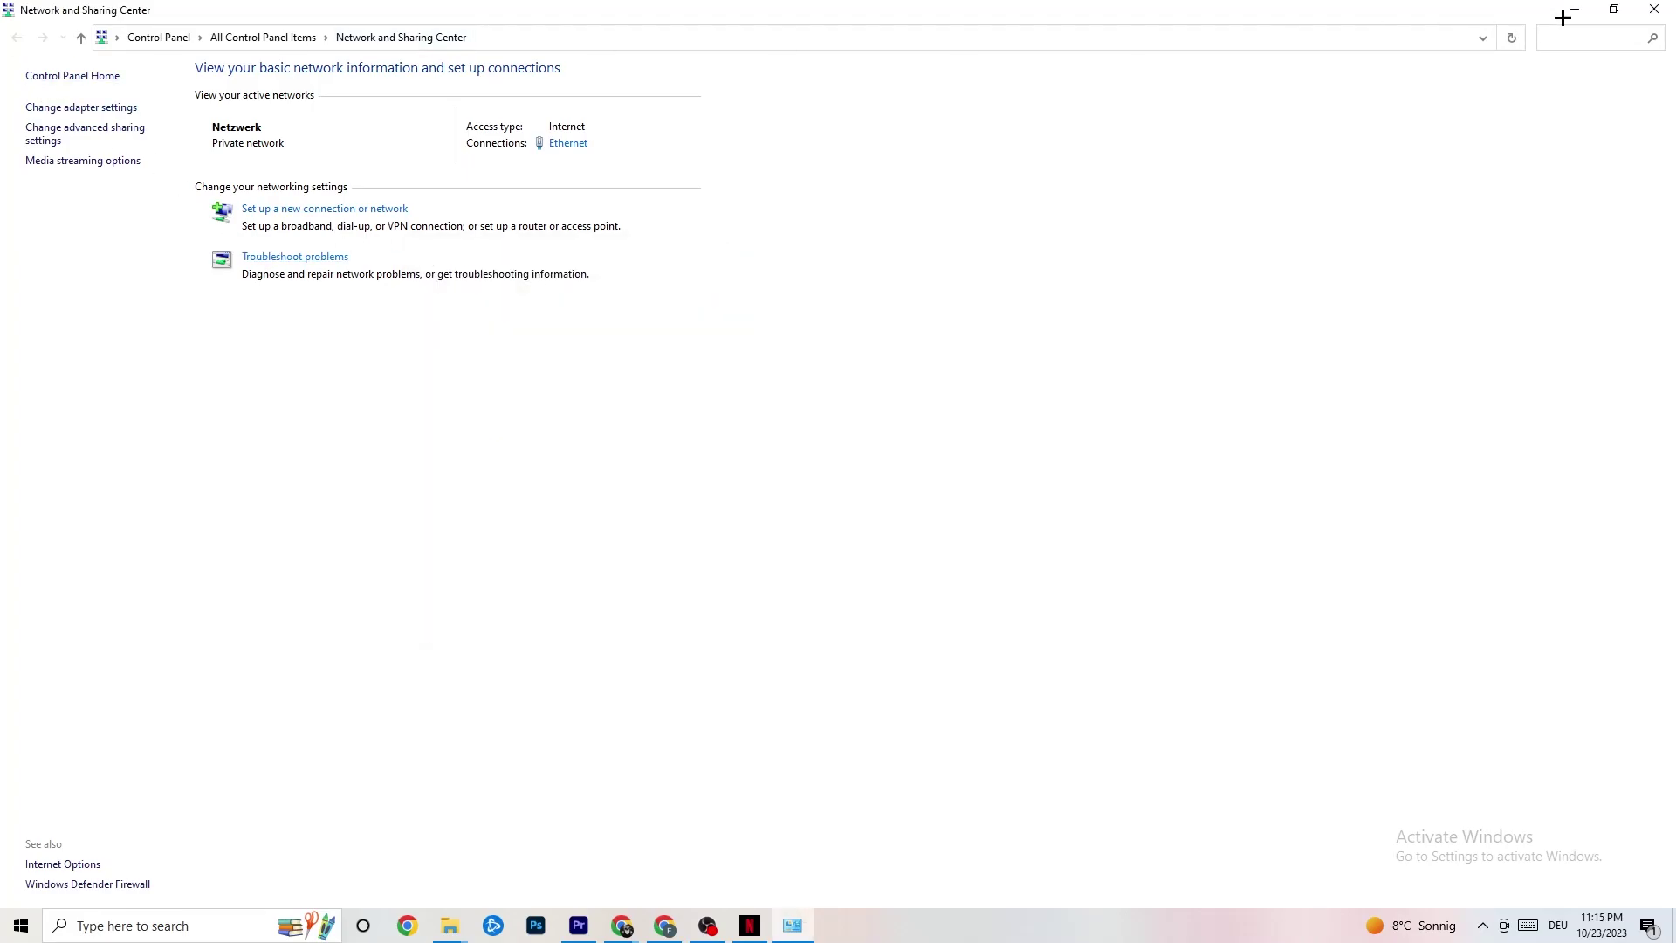
{"action": "left_click", "coordinate": [1655, 9]}
{"action": "left_click", "coordinate": [21, 925]}
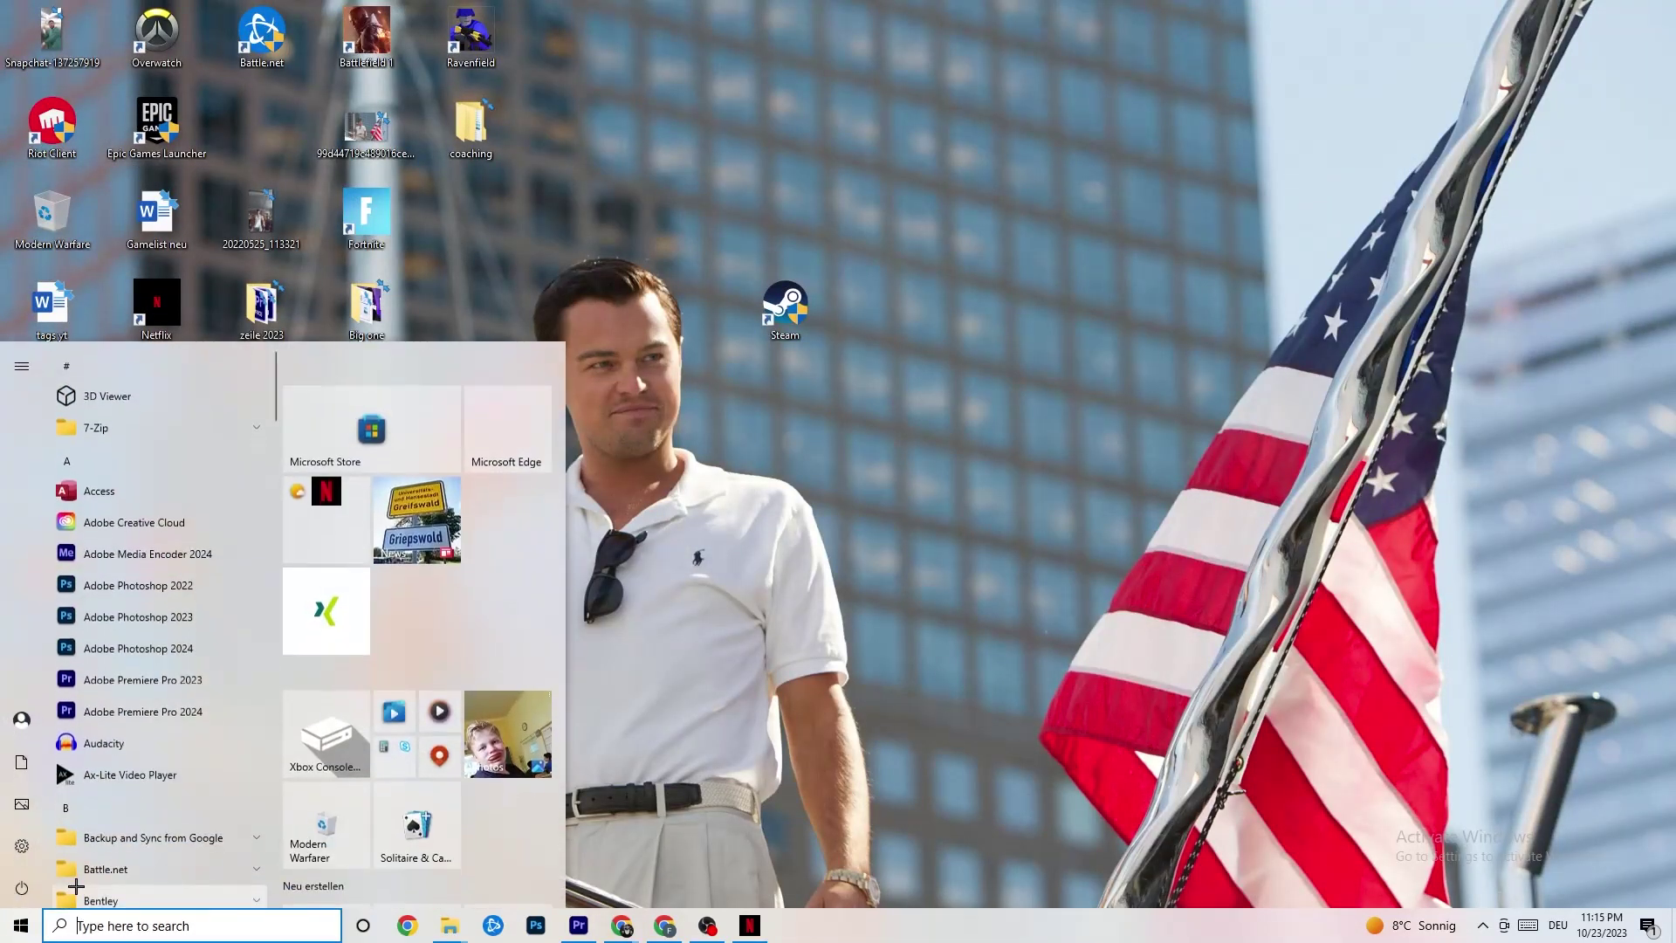
{"action": "left_click", "coordinate": [19, 845]}
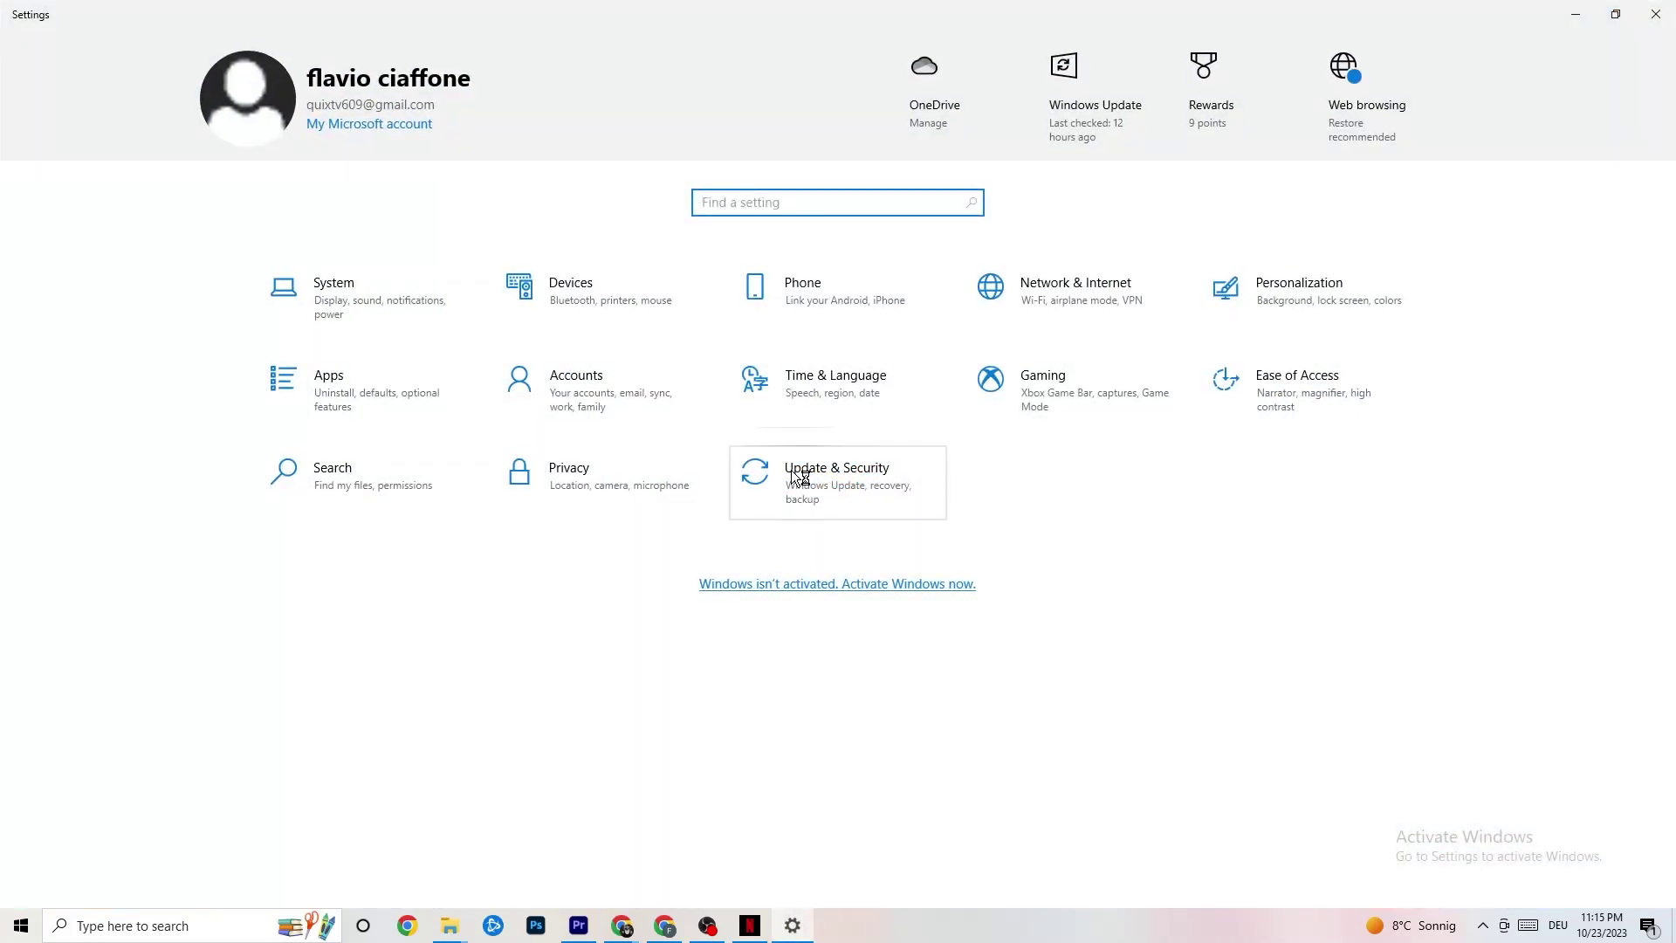
{"action": "left_click", "coordinate": [1075, 297]}
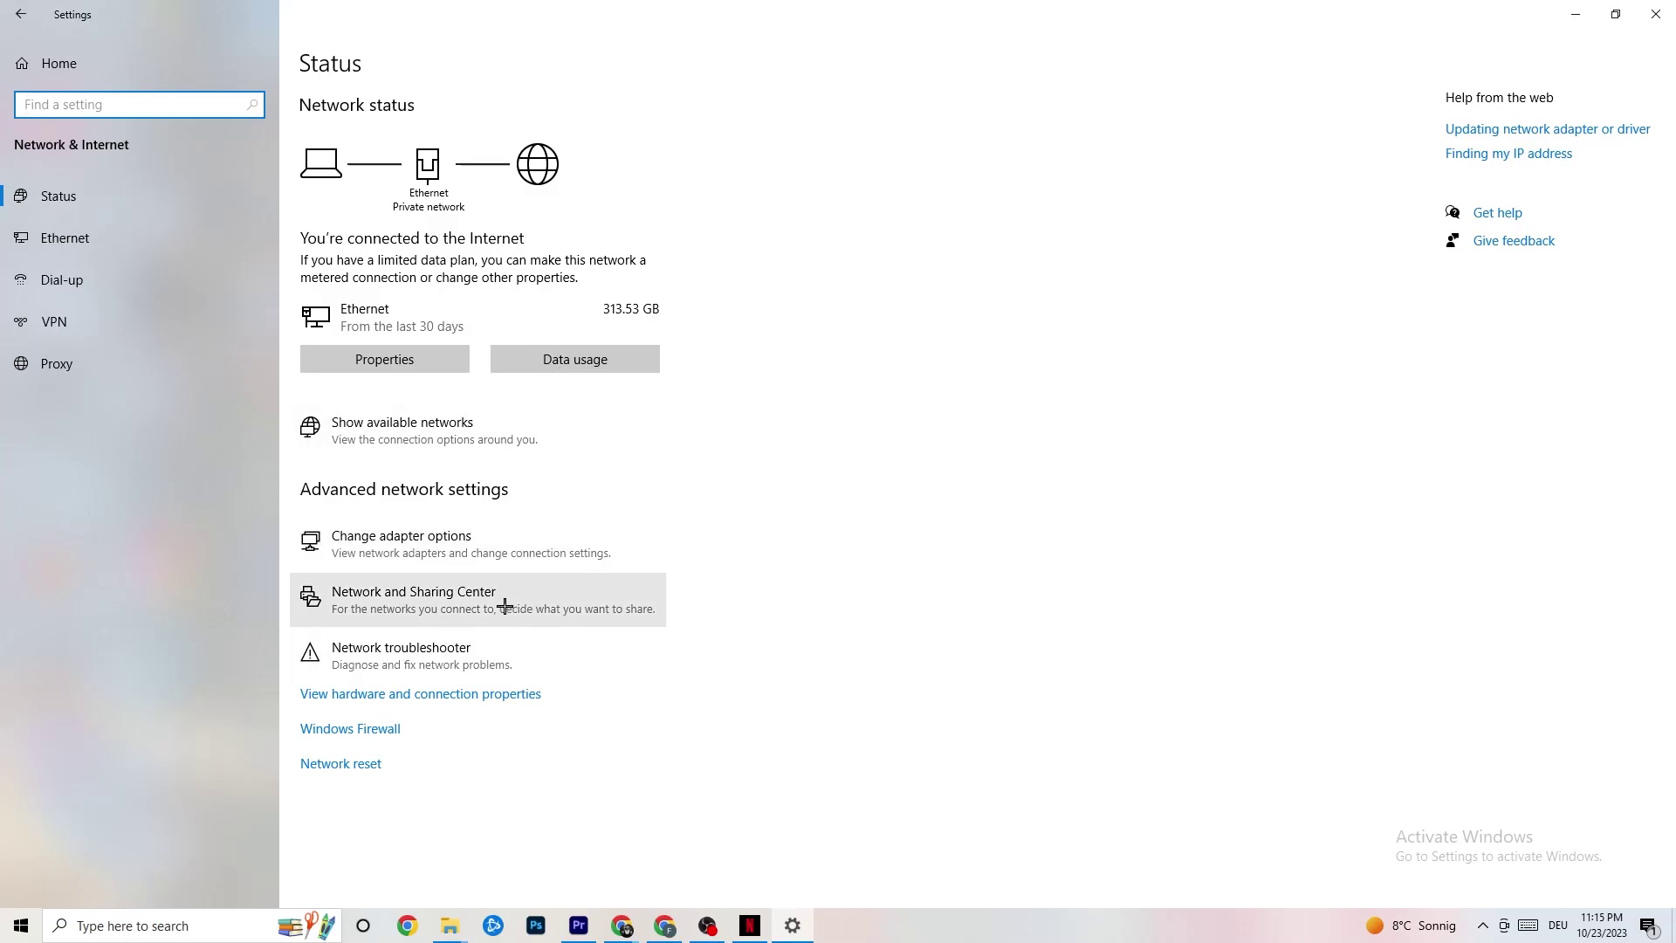
Look up updating the network adapter driver in Edge, then close the Bing results window
{"action": "left_click", "coordinate": [1551, 131]}
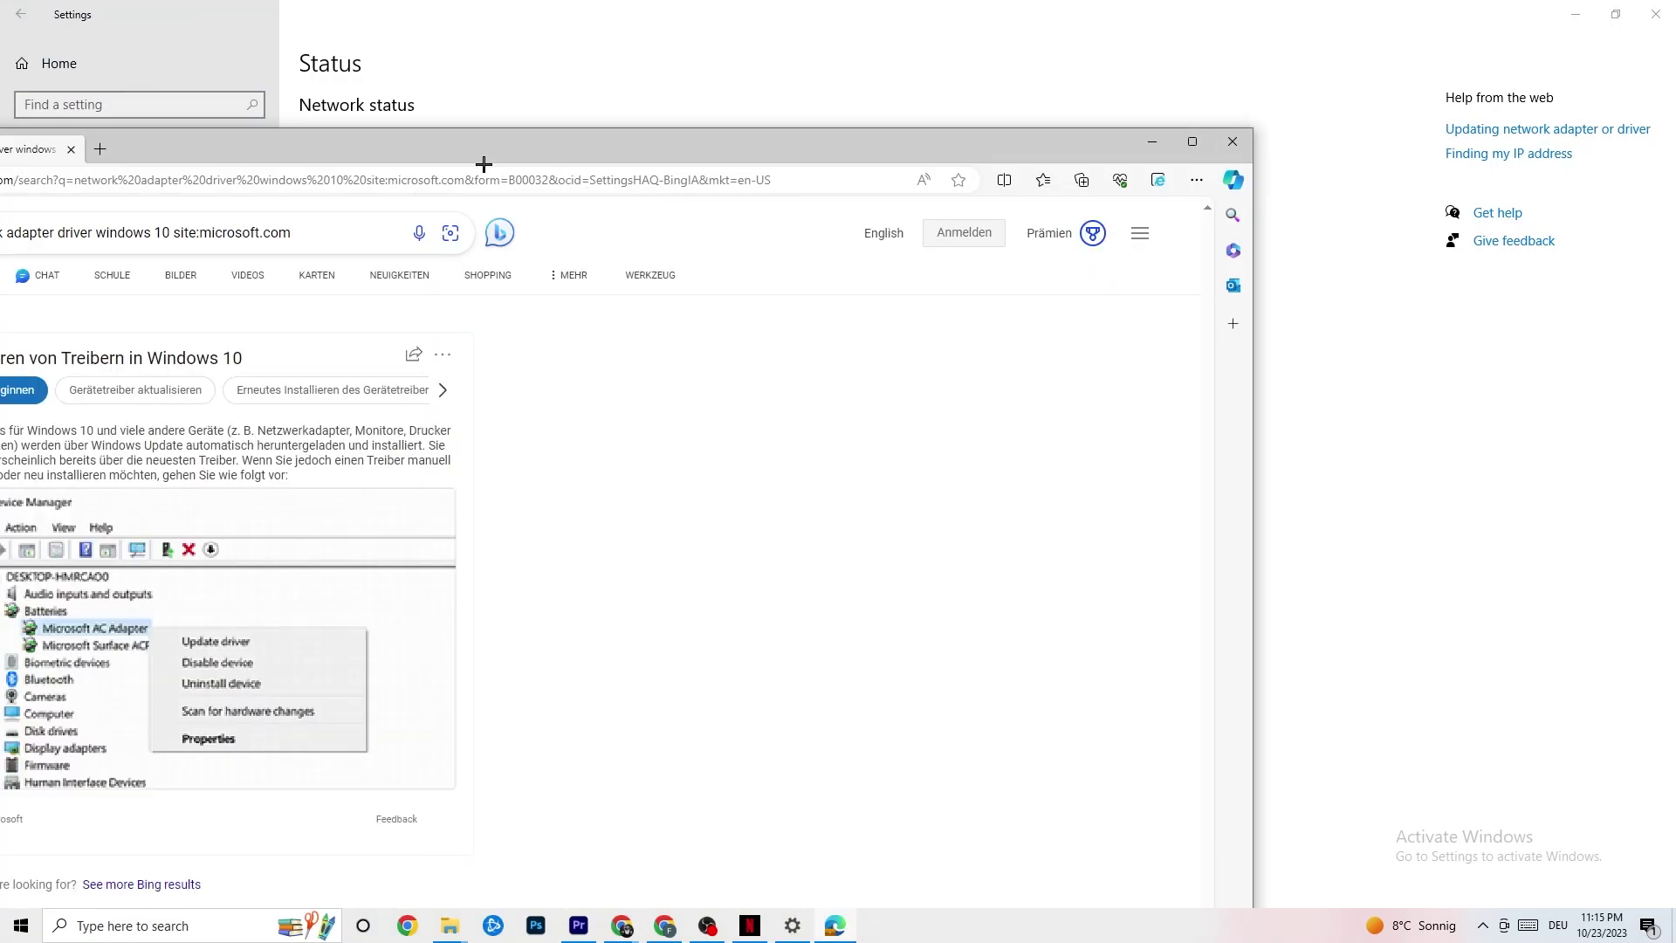
{"action": "left_click_drag", "start_coordinate": [484, 164], "coordinate": [826, 116]}
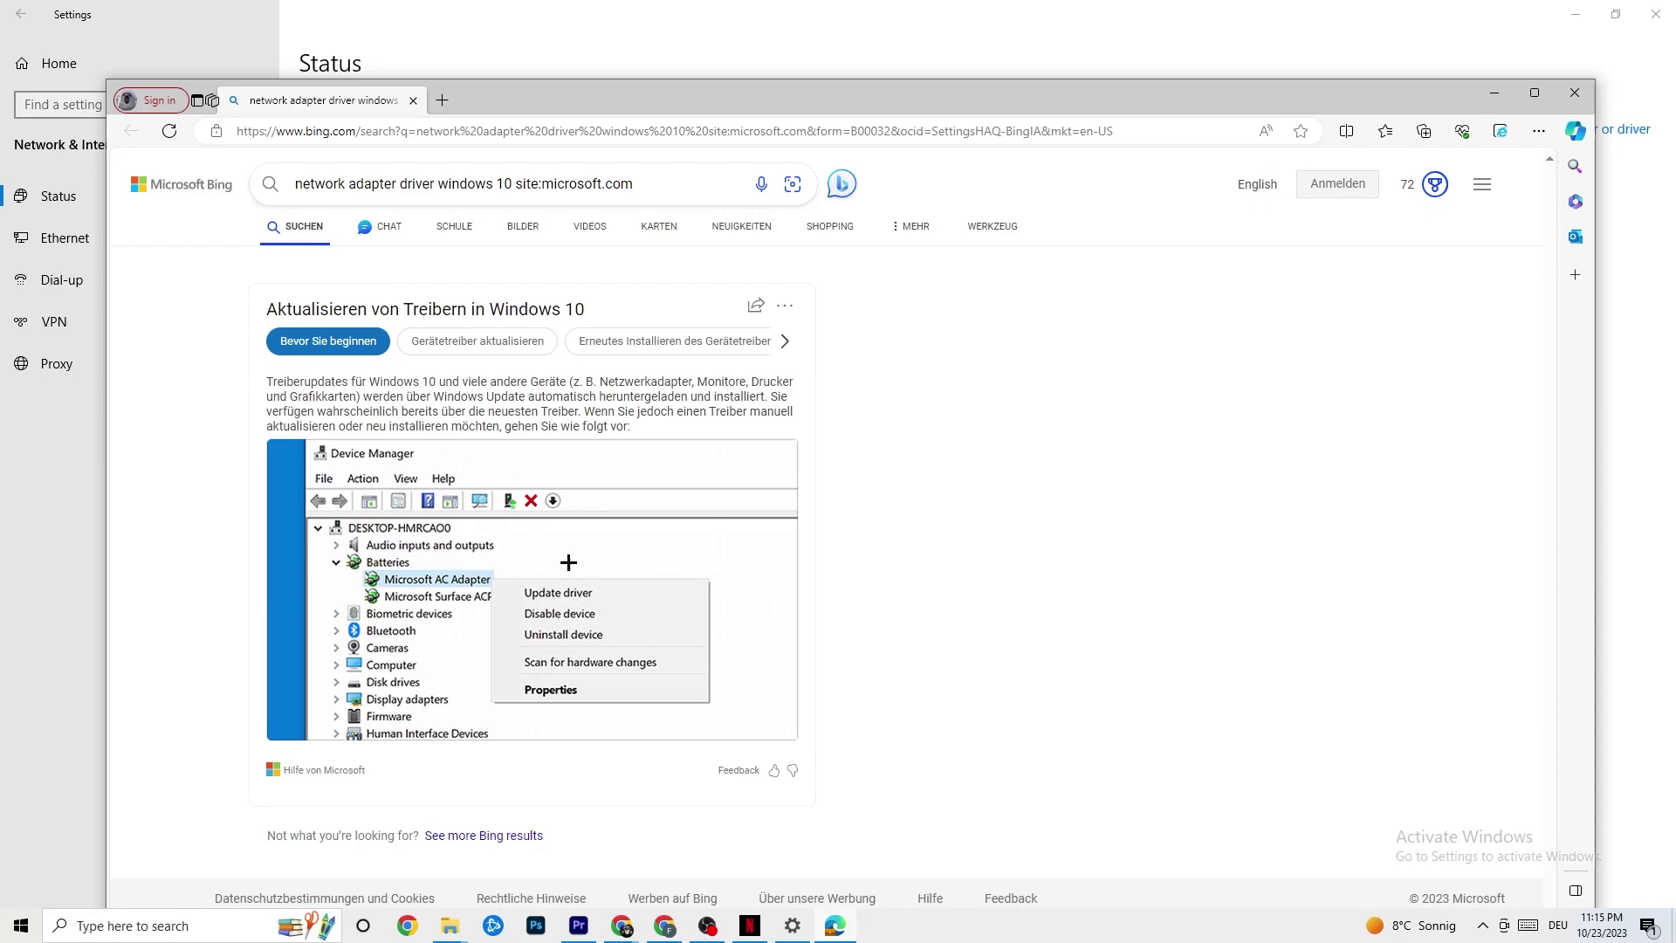
{"action": "left_click", "coordinate": [1587, 95]}
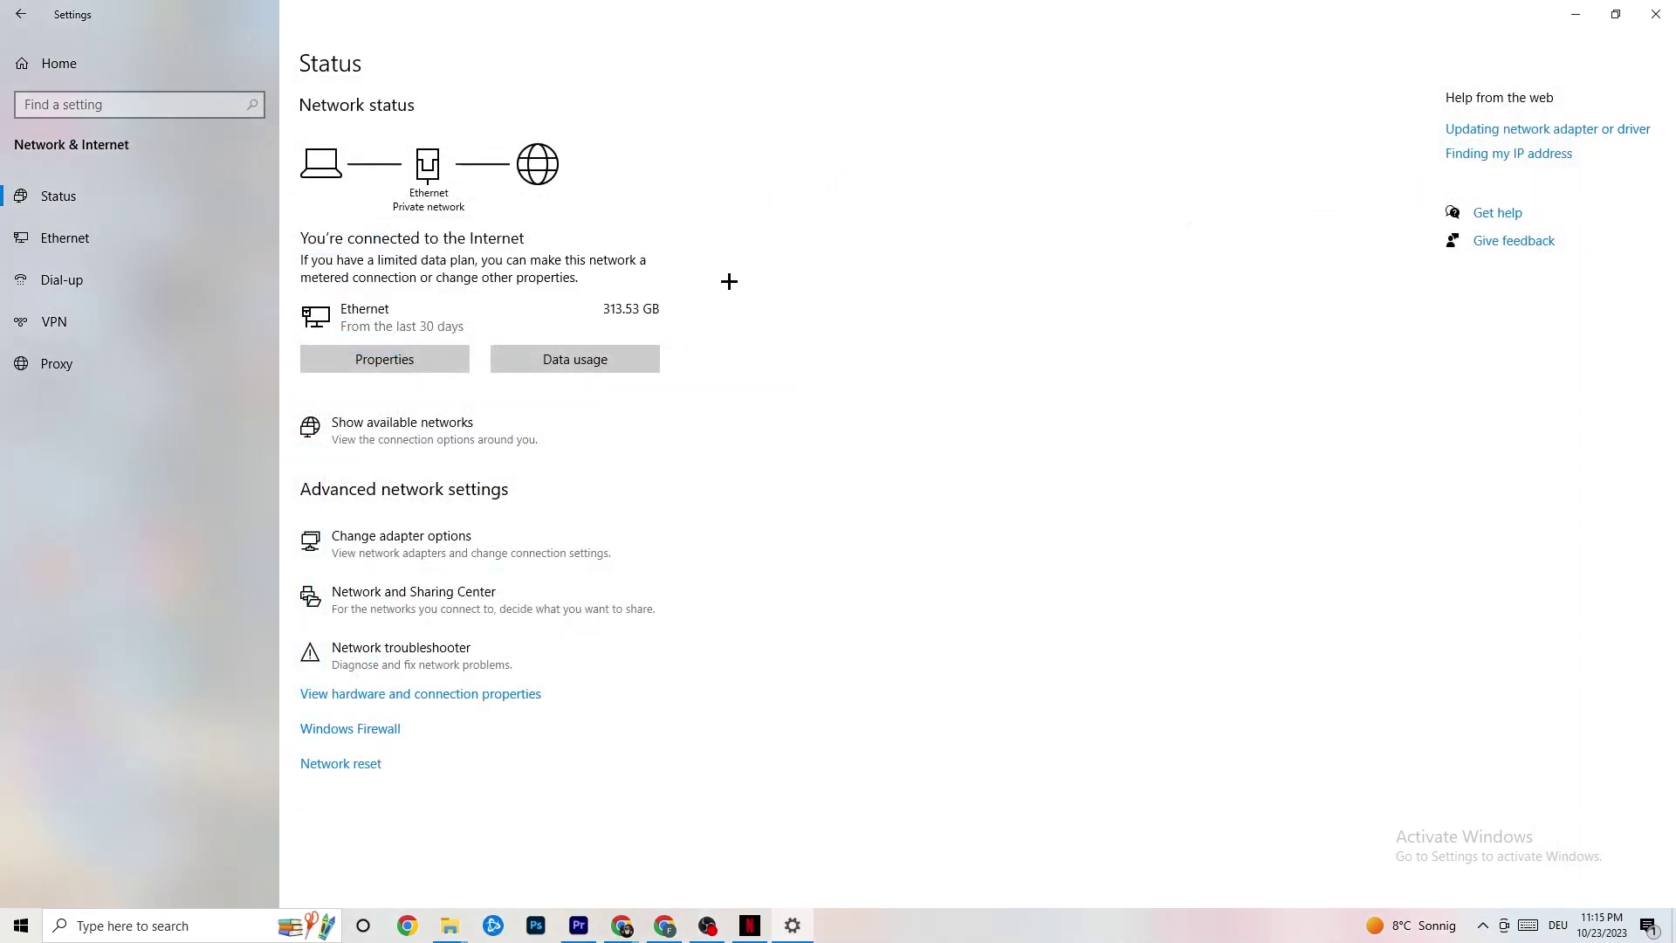
Review the available networks list, dismiss it, close Settings and open the Start menu
{"action": "left_click", "coordinate": [505, 435]}
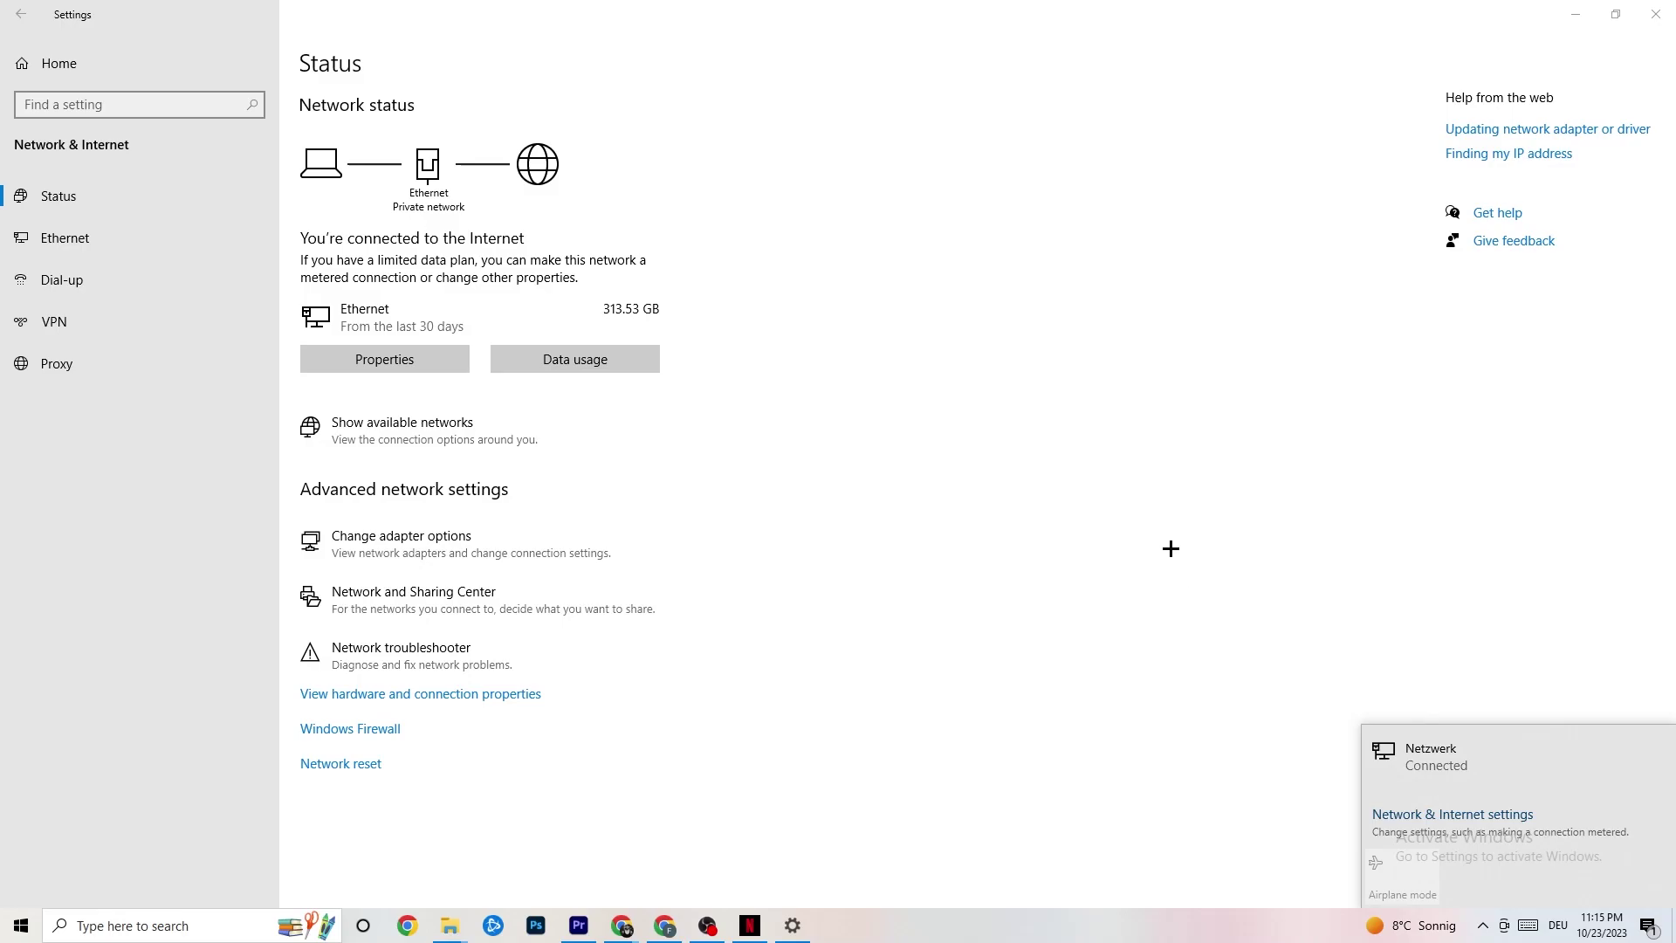
{"action": "left_click", "coordinate": [1035, 525]}
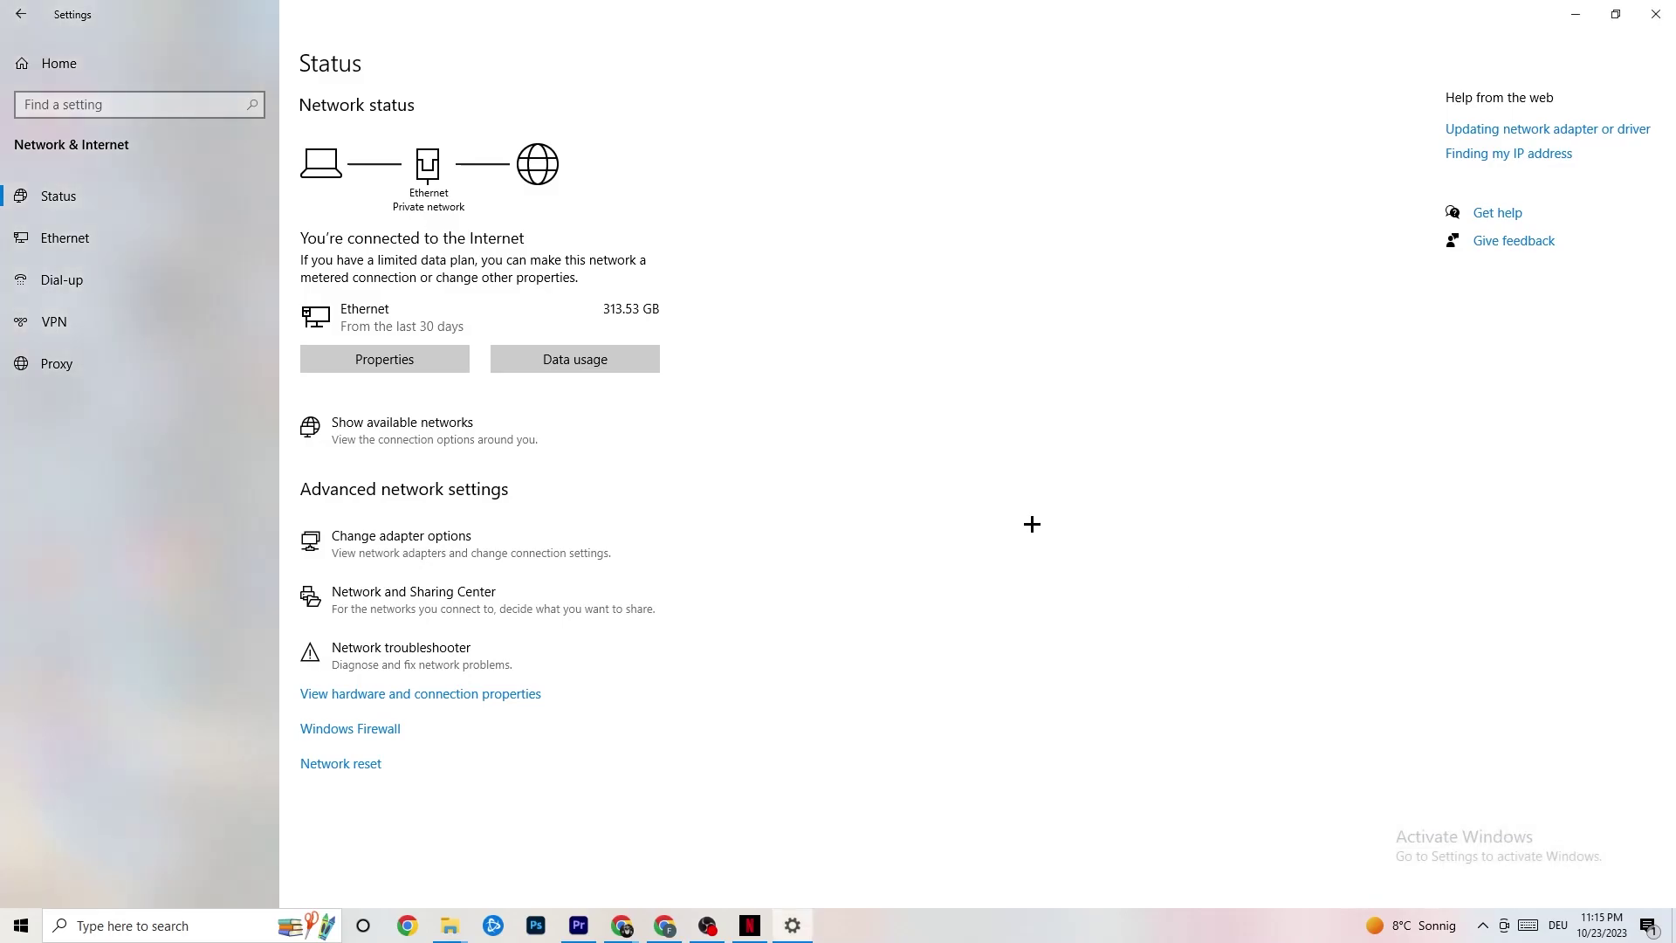
{"action": "left_click", "coordinate": [1656, 14]}
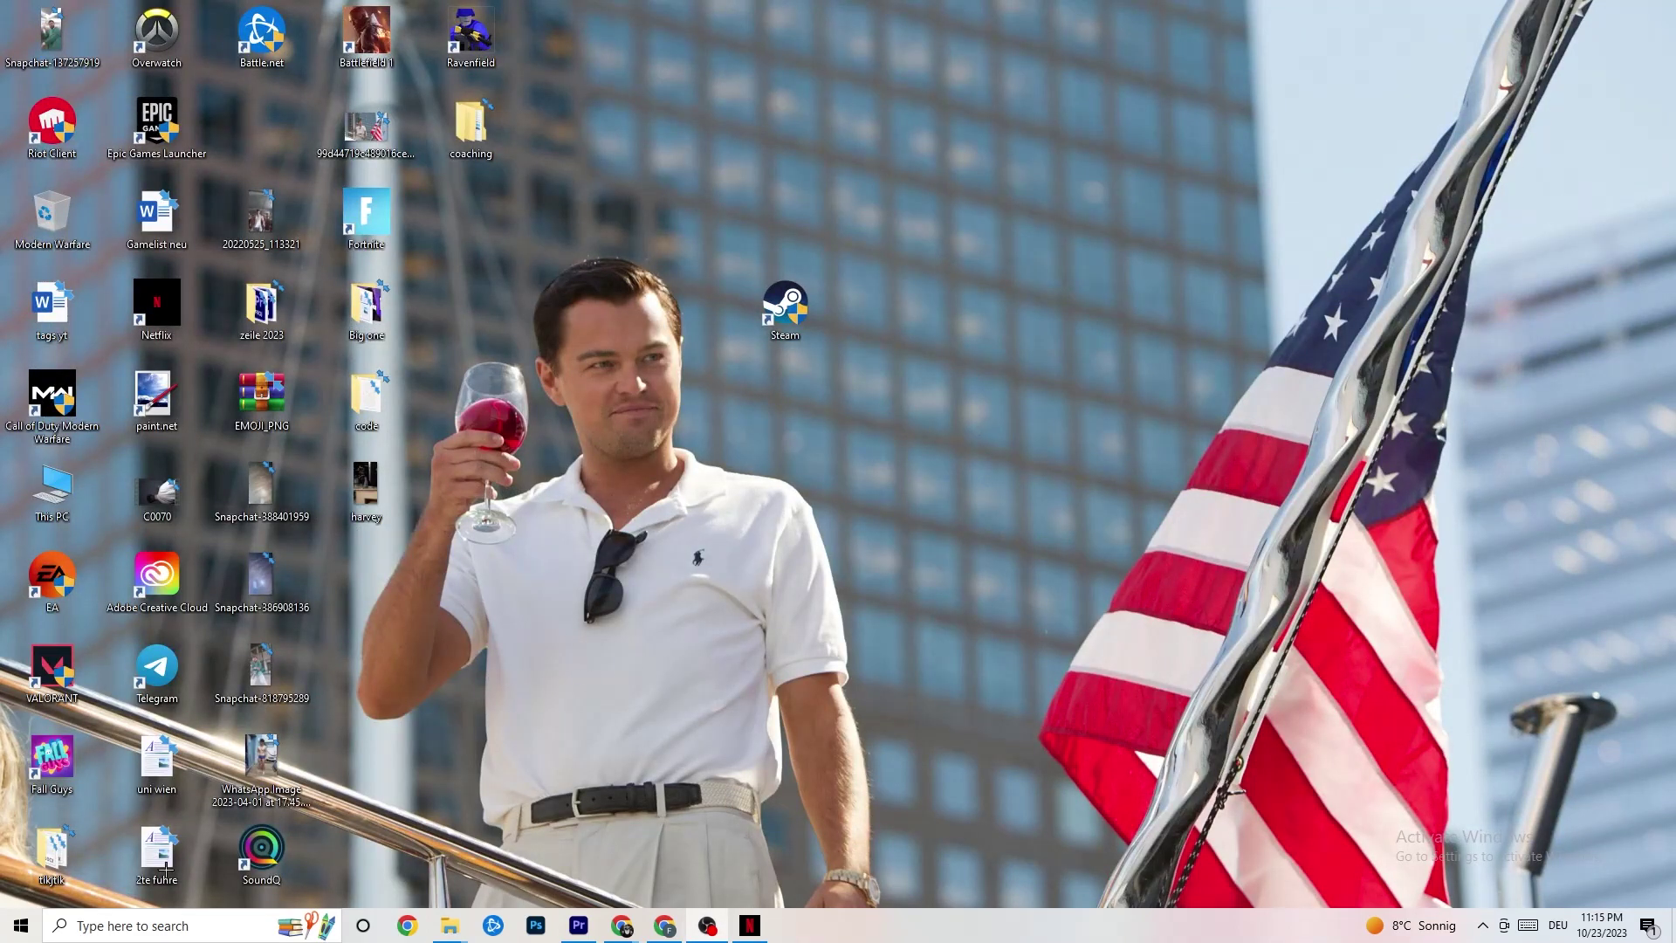
{"action": "left_click", "coordinate": [21, 926]}
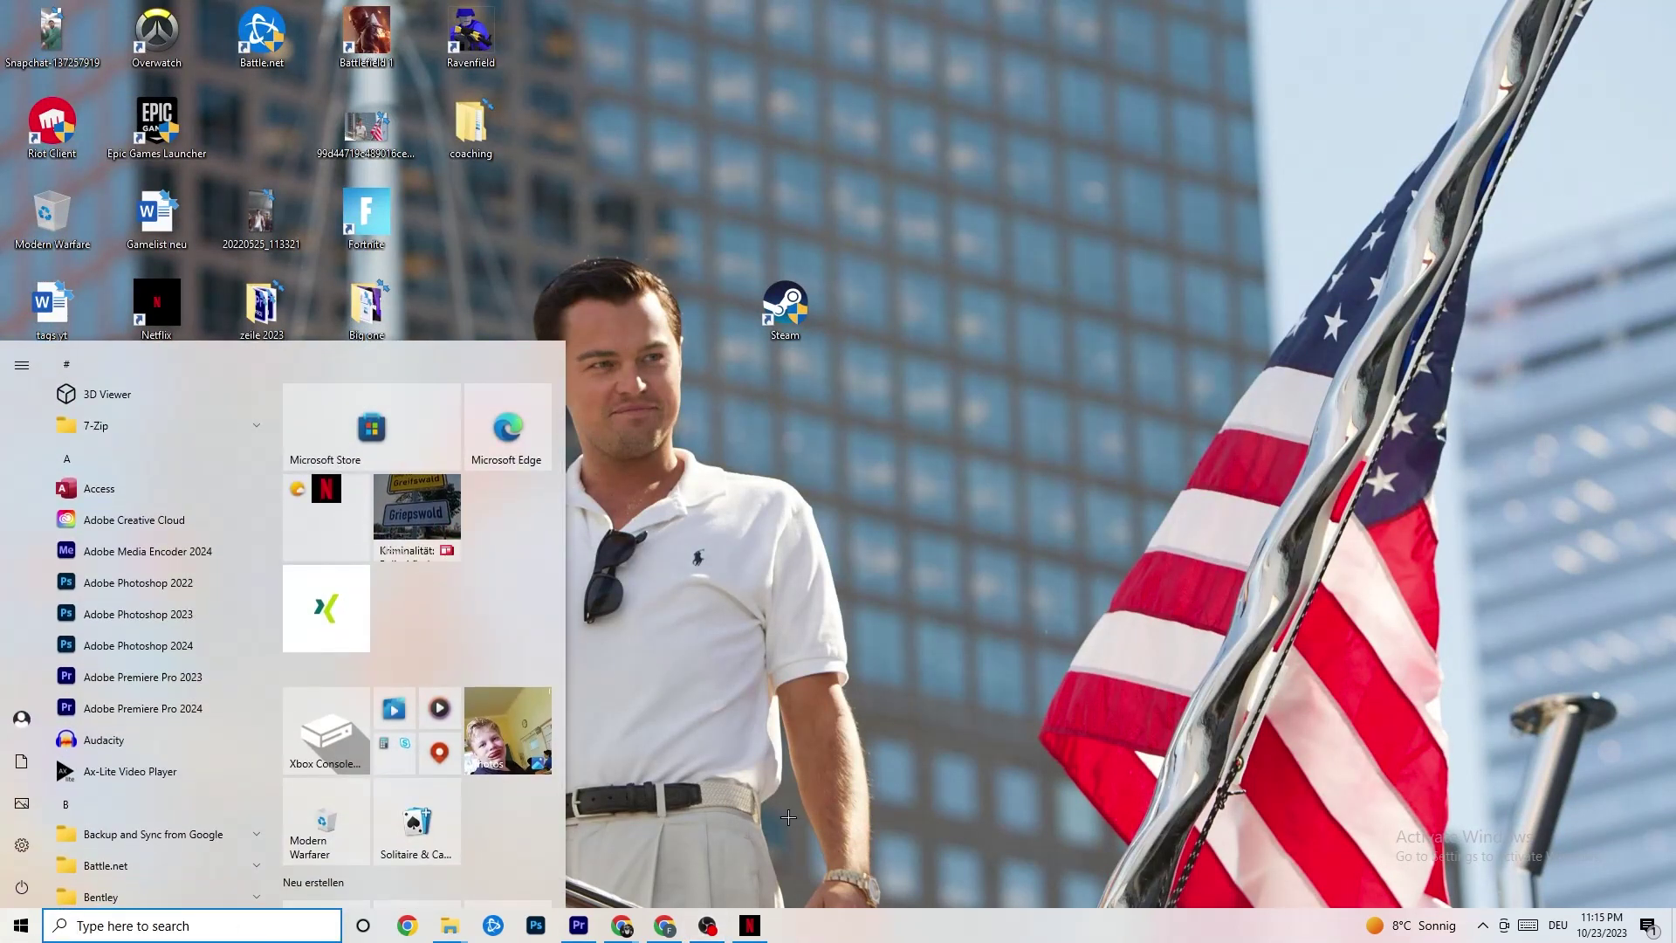
Check for updates under Update & Security, confirm the PC is up to date, and close Settings
{"action": "left_click", "coordinate": [32, 858]}
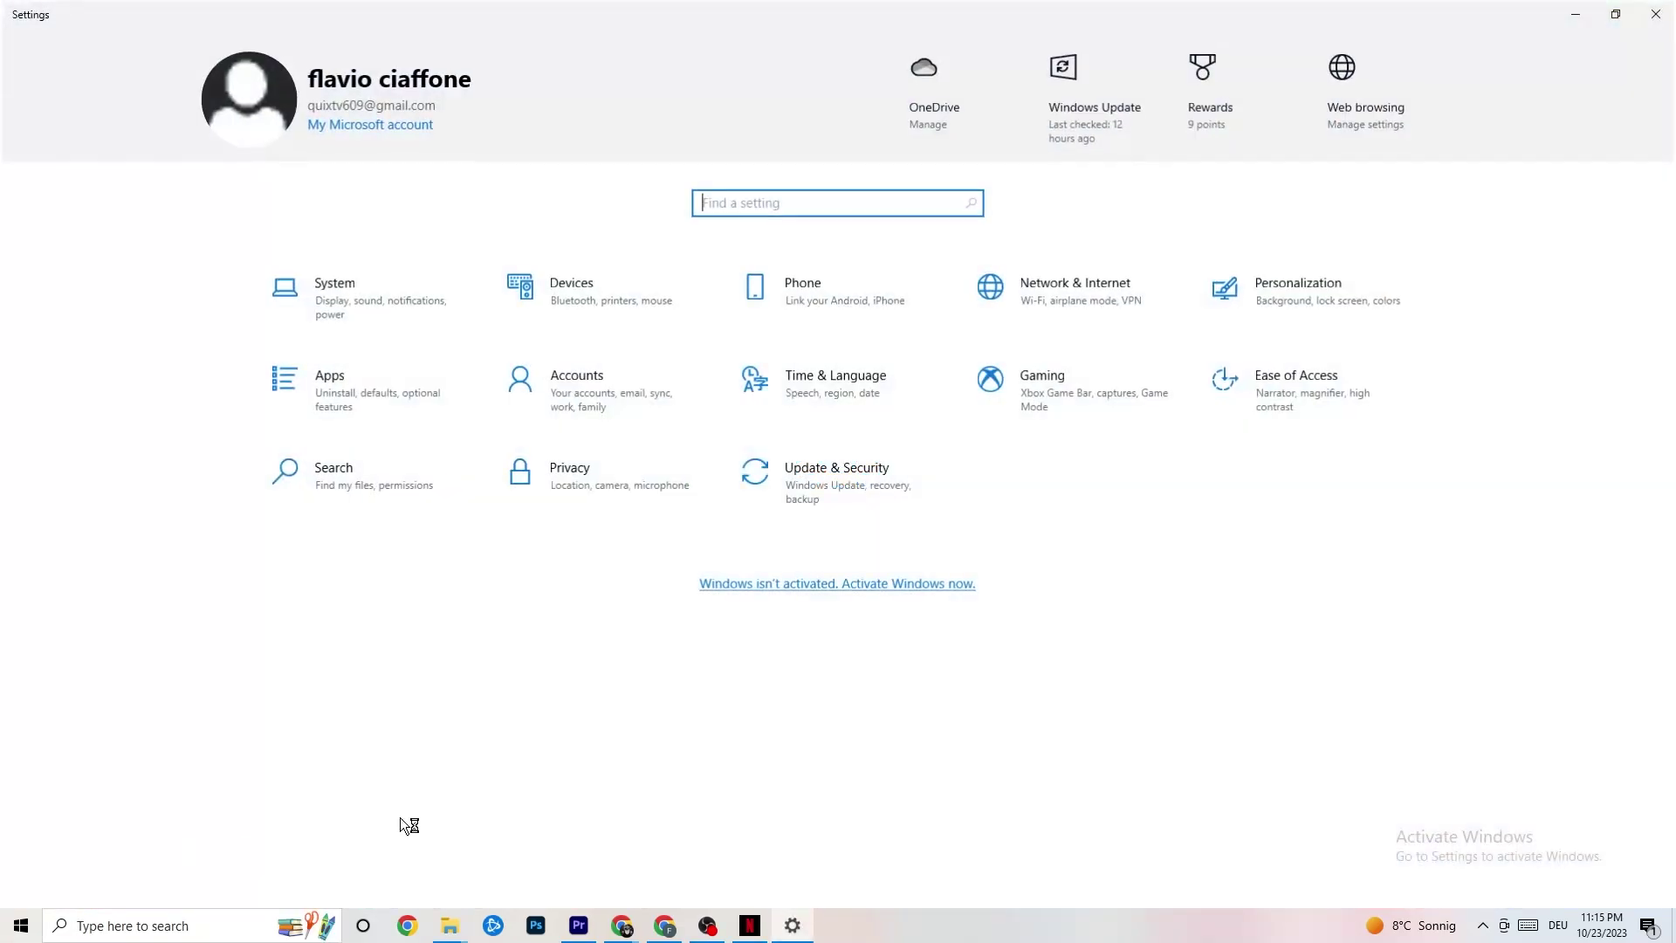
{"action": "left_click", "coordinate": [872, 477]}
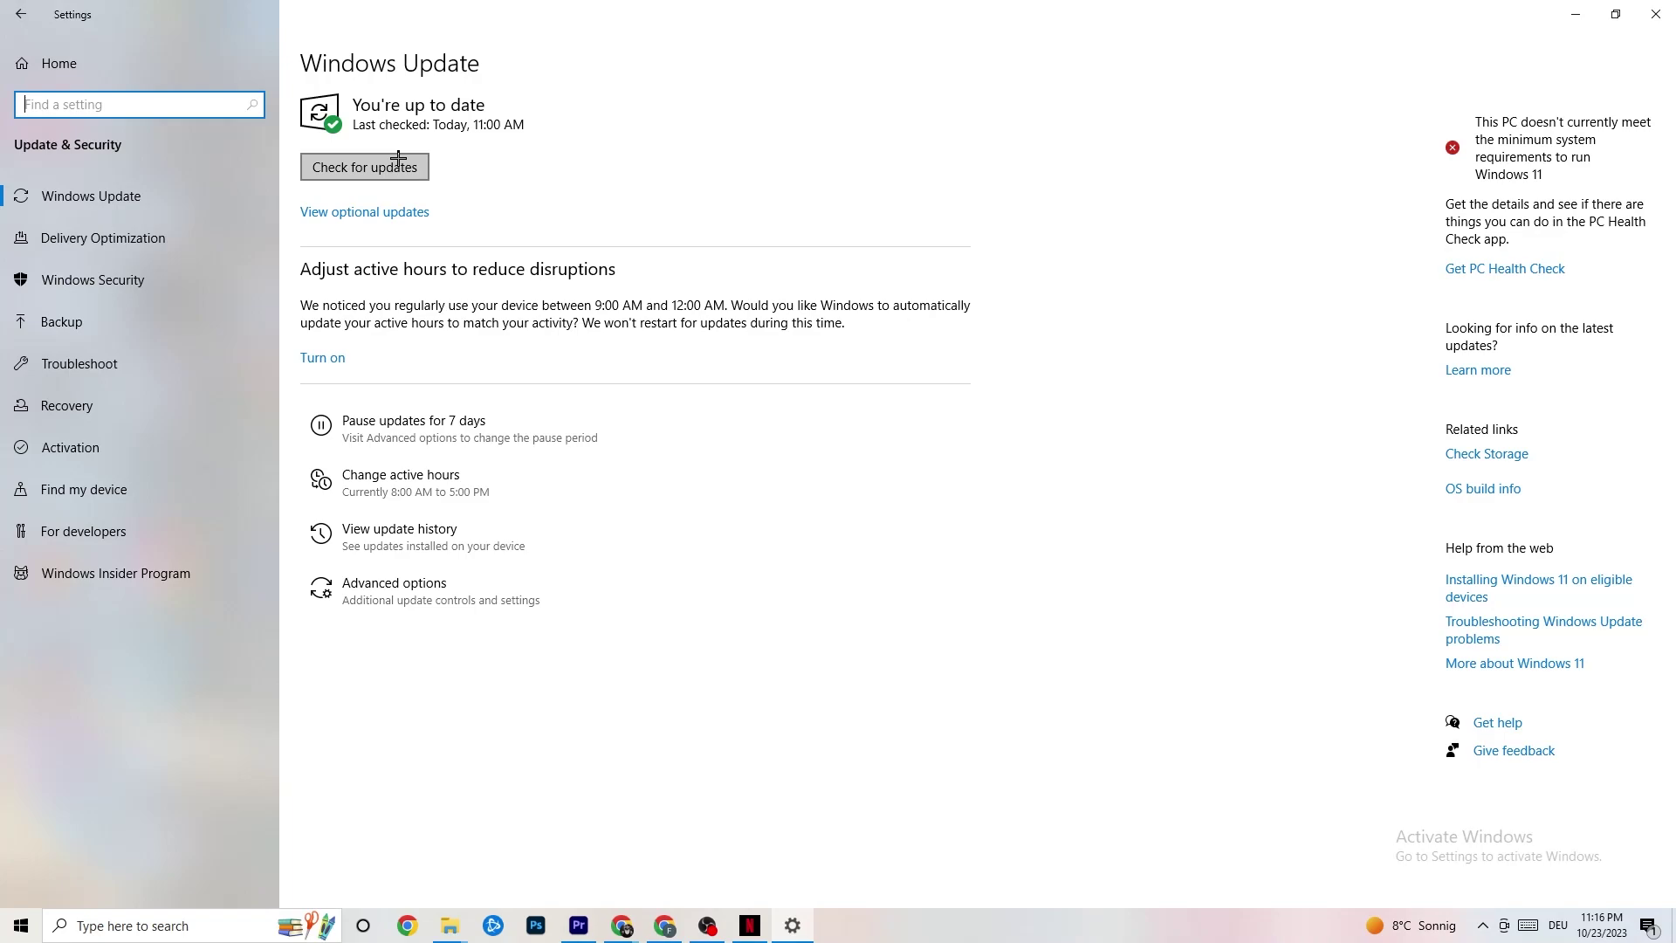
{"action": "left_click", "coordinate": [505, 107]}
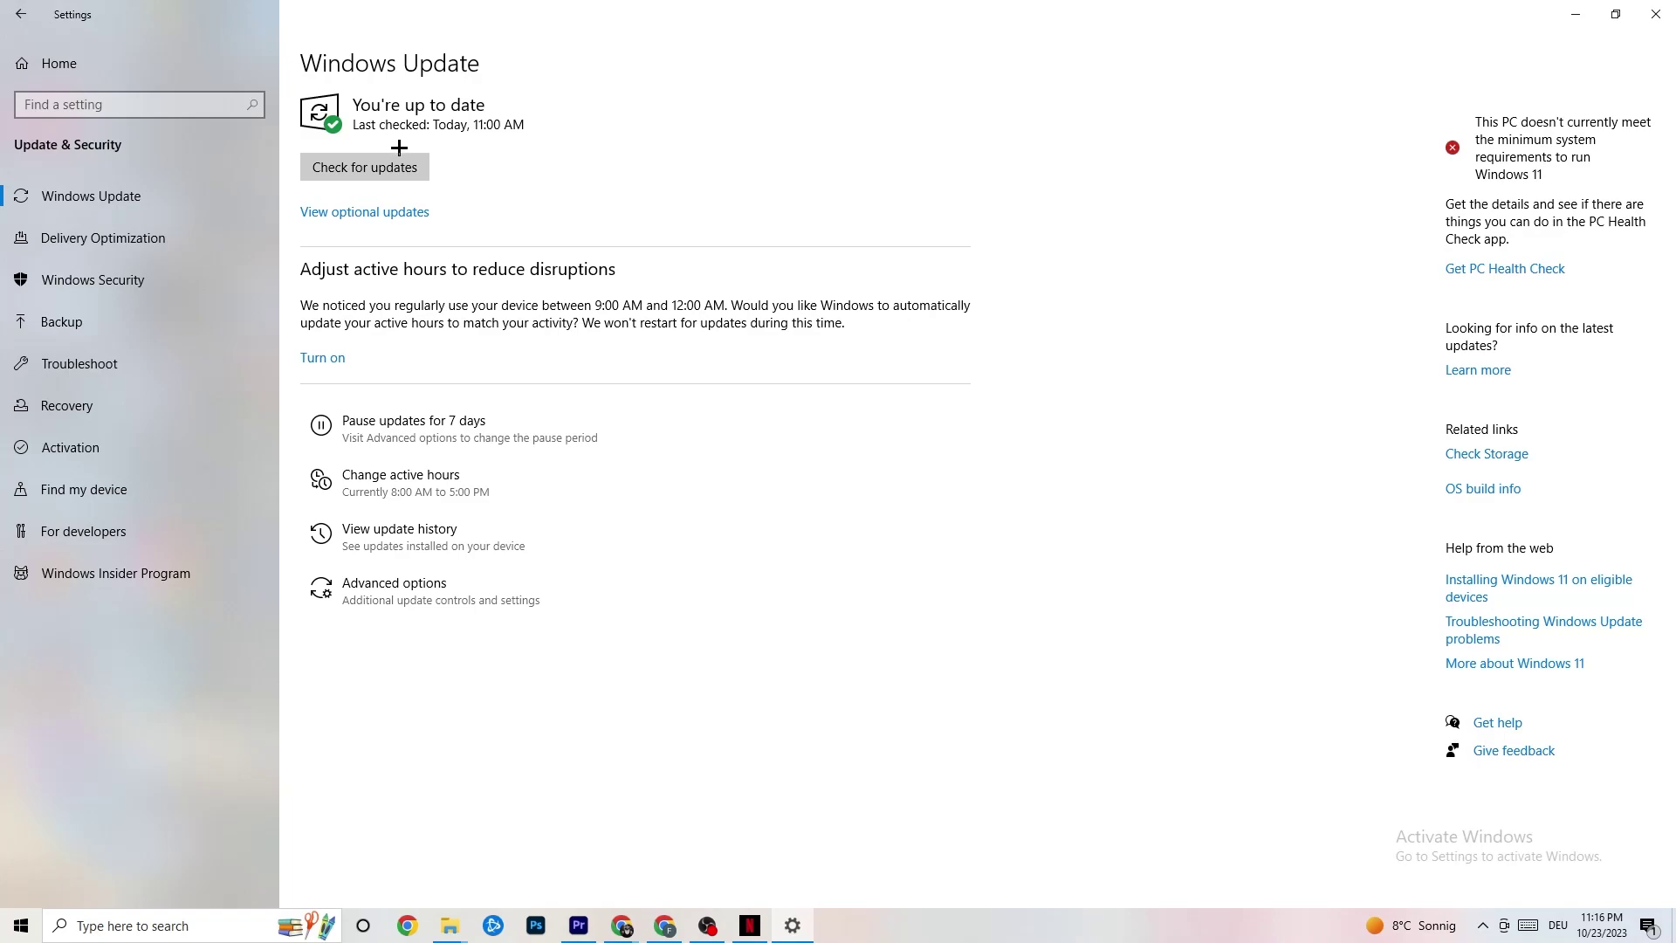
{"action": "left_click", "coordinate": [1652, 17]}
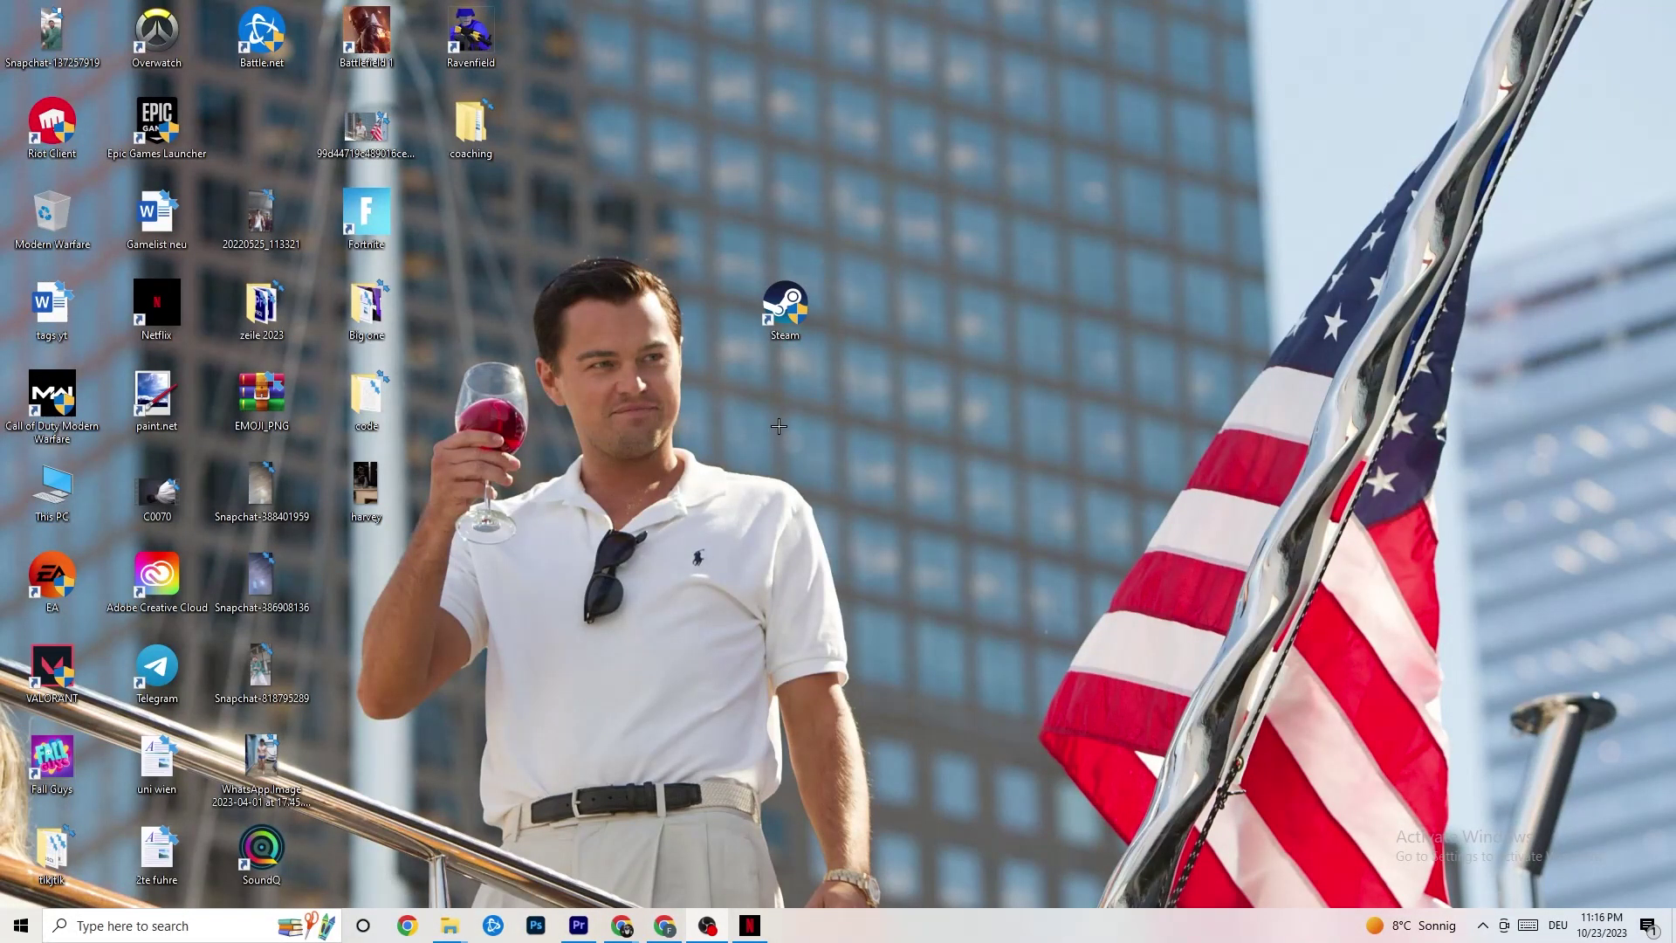
Open Task Manager maximized on Performance showing the Intel I219-V Ethernet throughput graph
{"action": "right_click", "coordinate": [899, 935]}
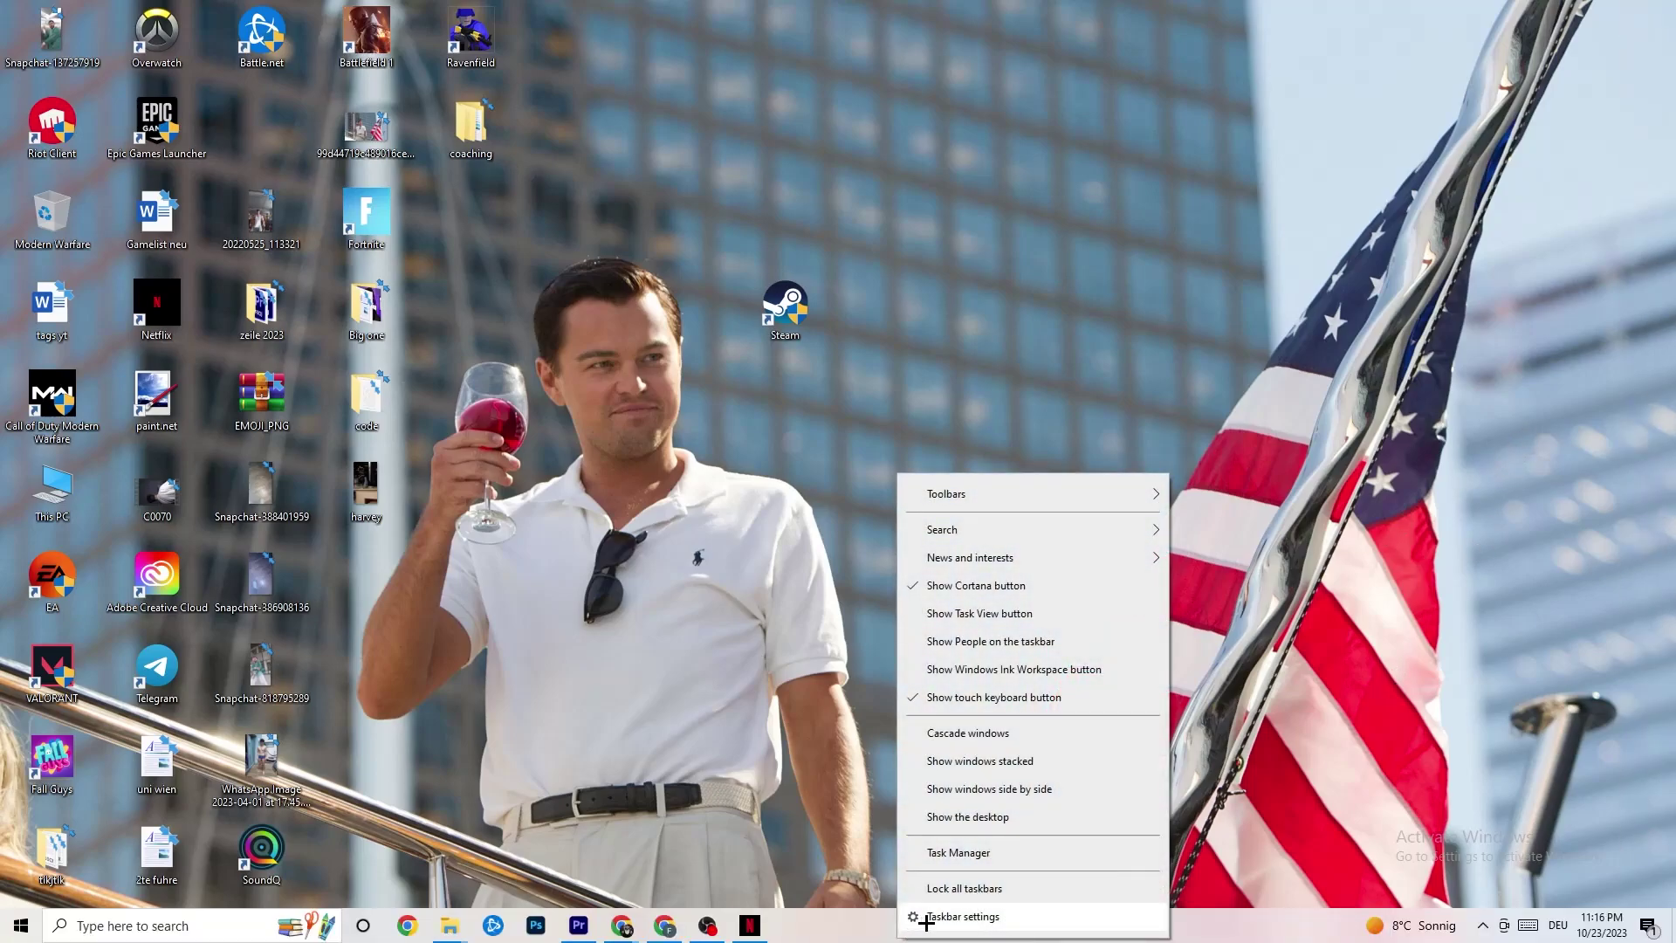
{"action": "left_click", "coordinate": [959, 853]}
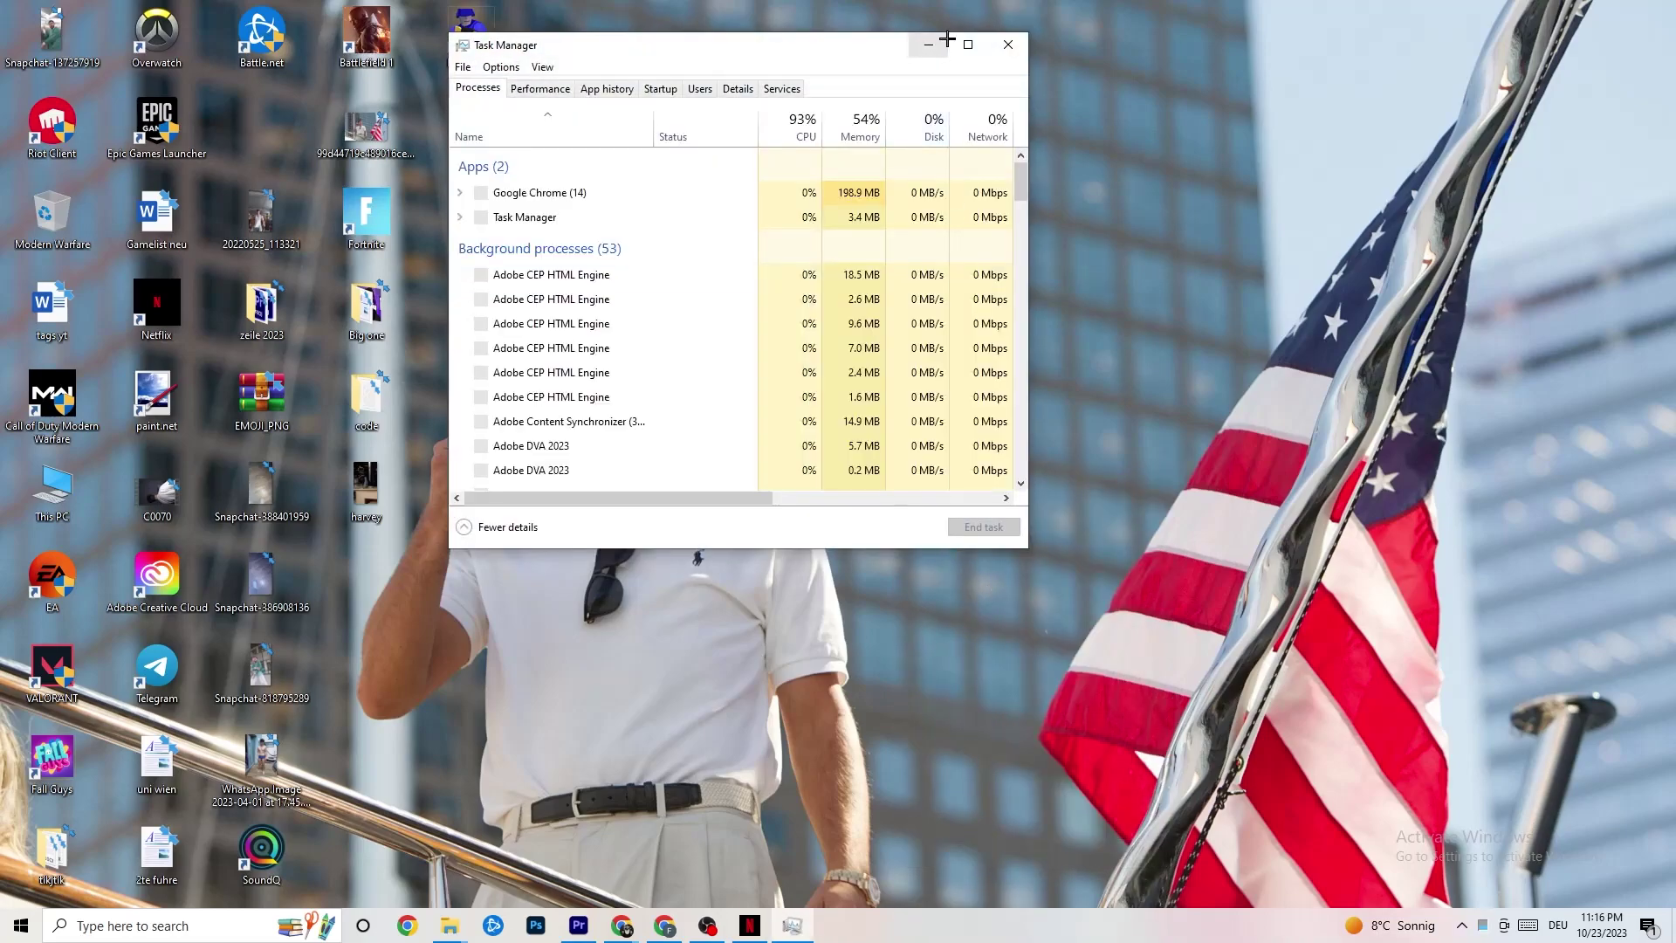
{"action": "double_click", "coordinate": [957, 41]}
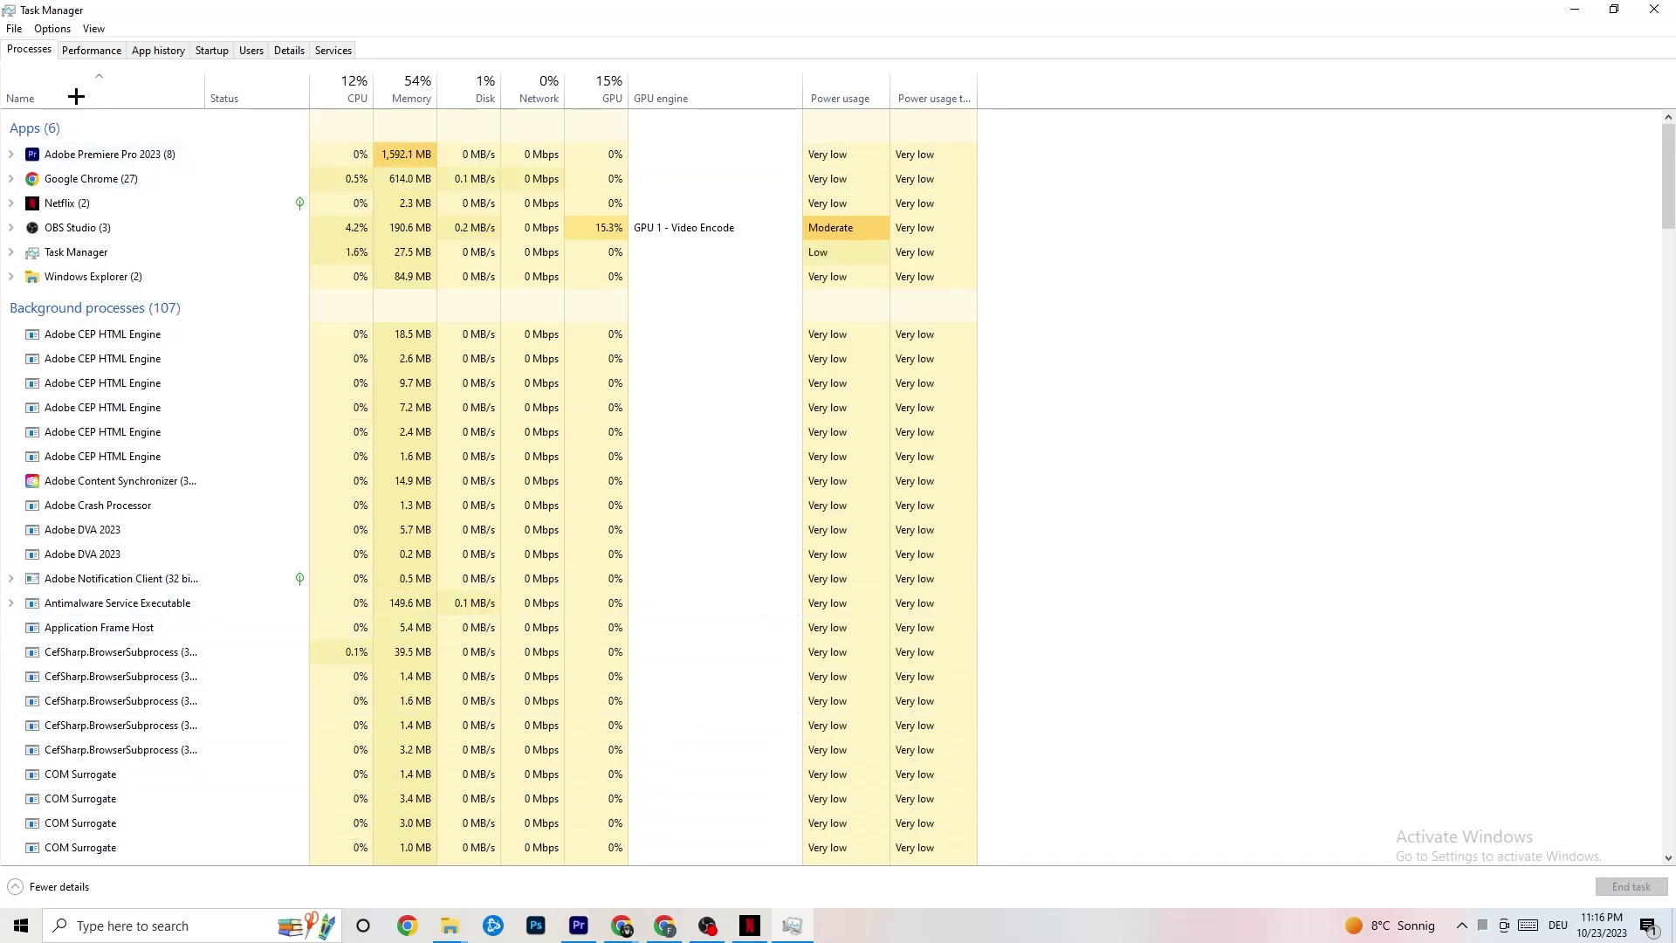
{"action": "left_click", "coordinate": [91, 54]}
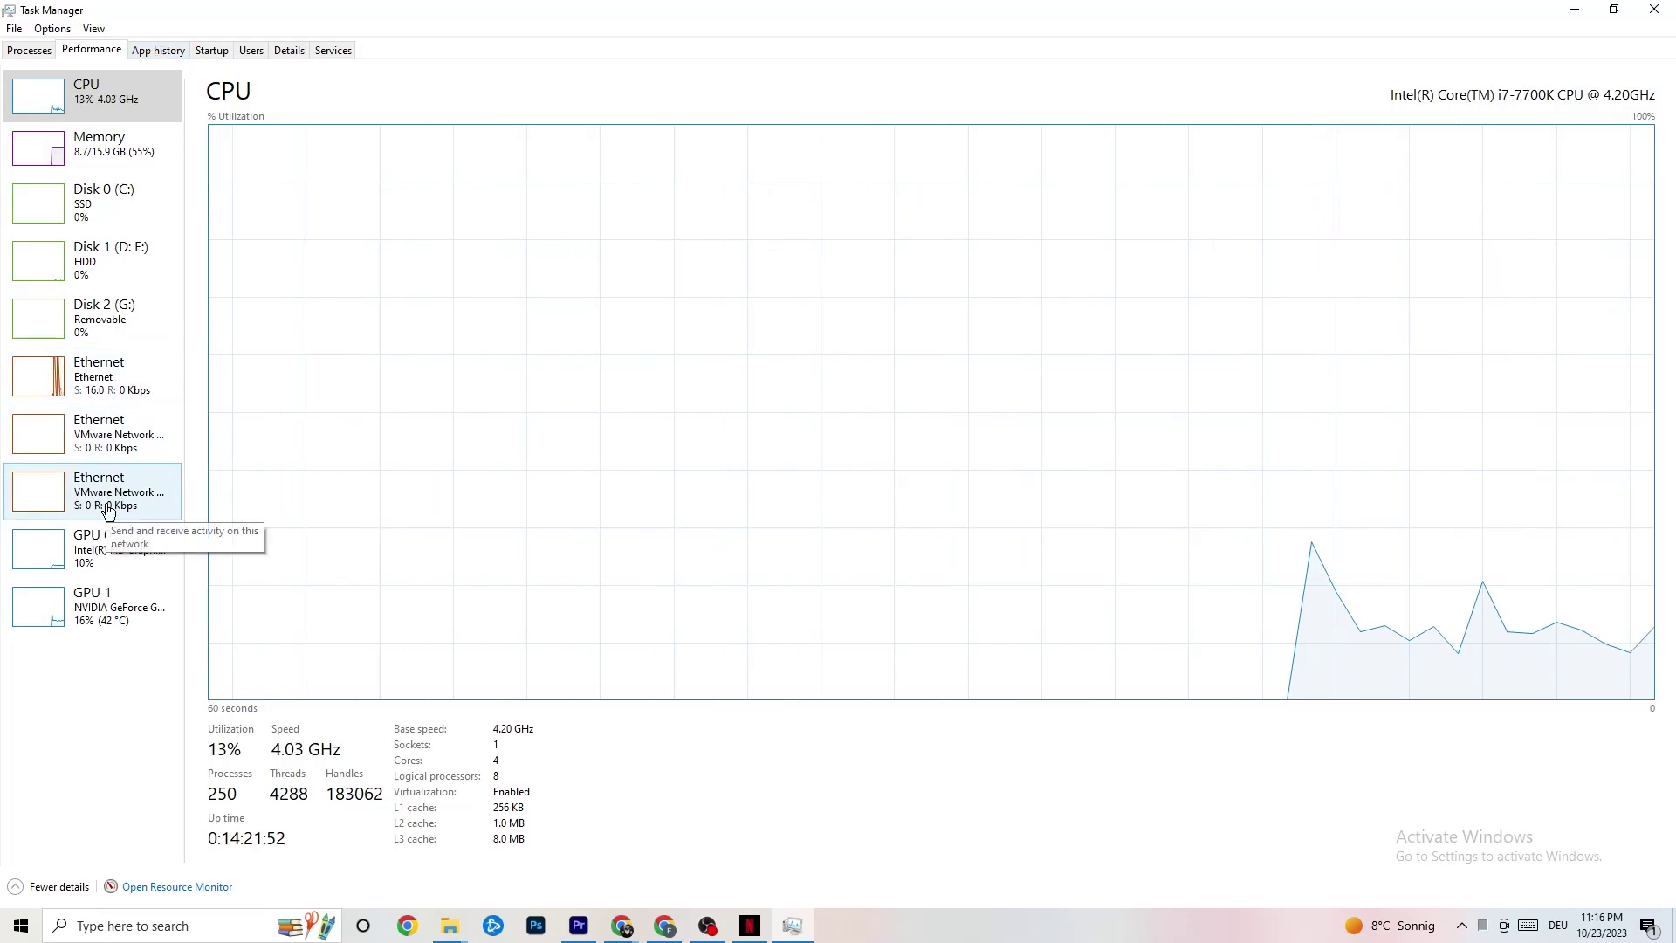
{"action": "left_click", "coordinate": [131, 384]}
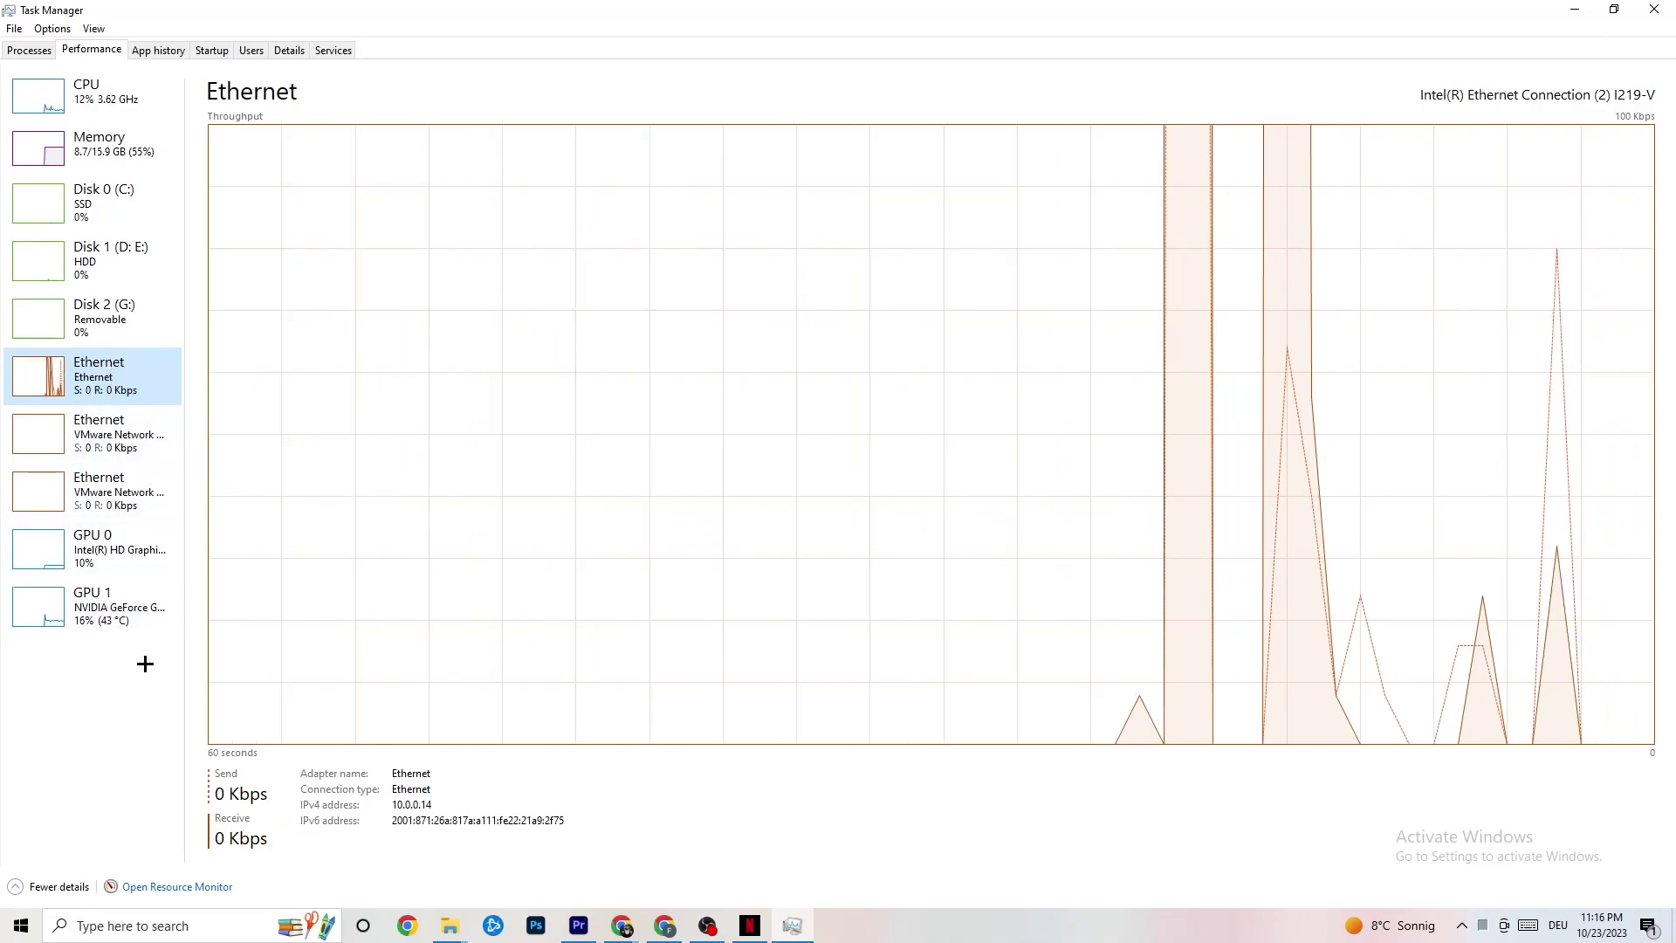
{"action": "right_click", "coordinate": [119, 869]}
{"action": "left_click", "coordinate": [221, 896]}
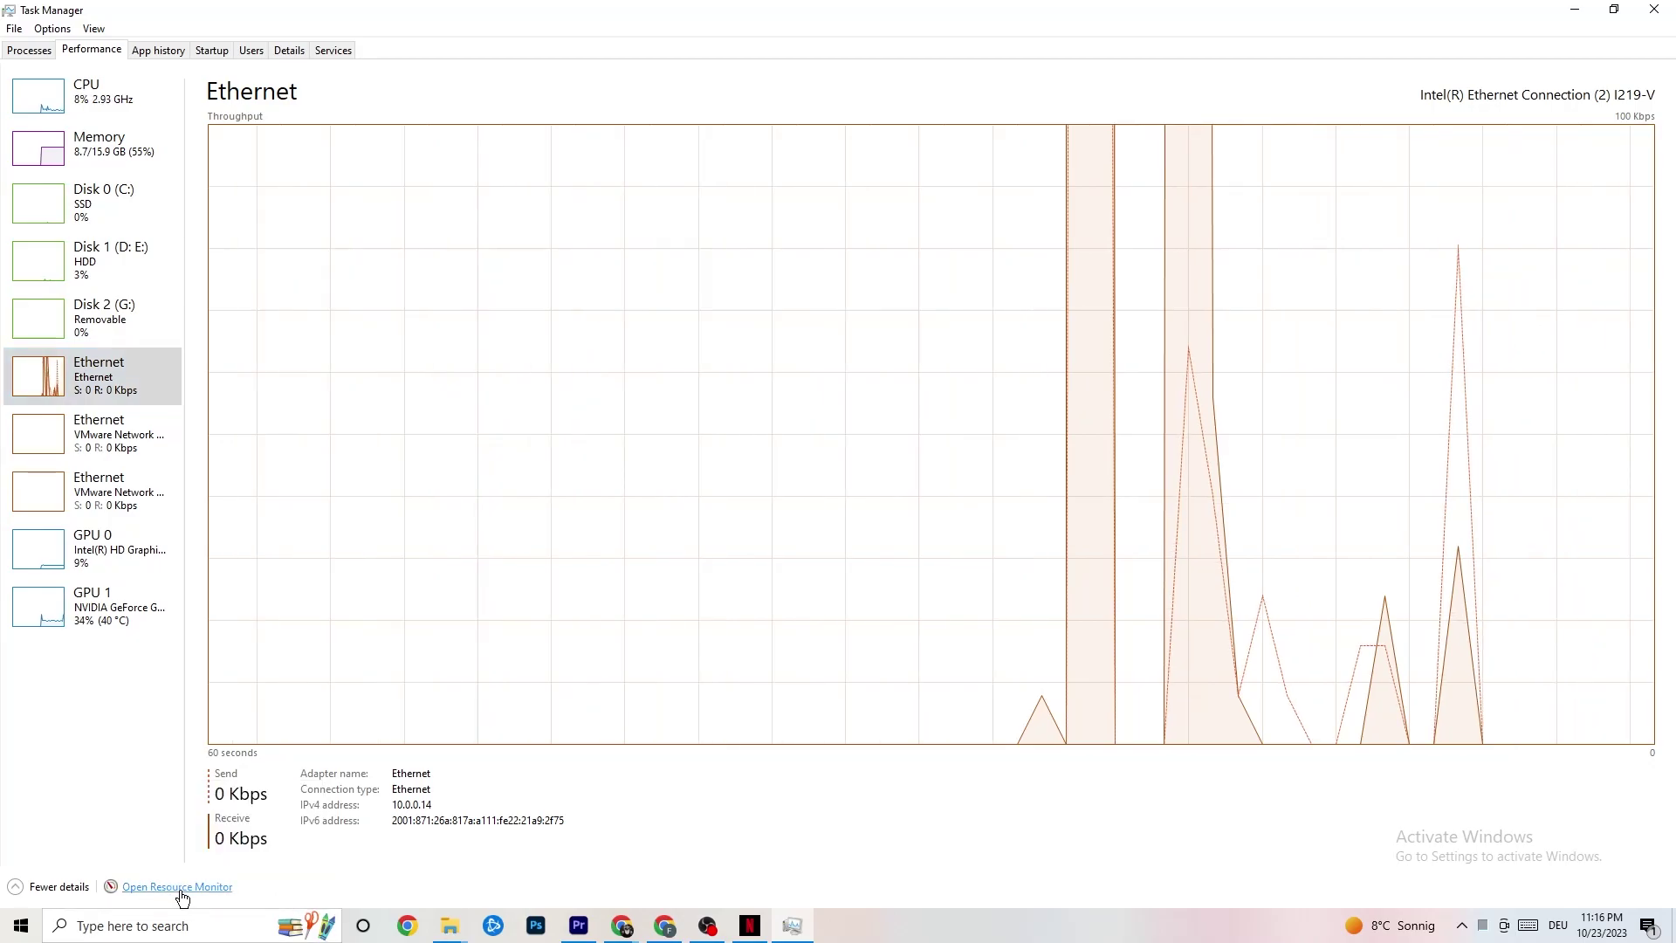
Open Resource Monitor, inspect SearchApp.exe's network activity, view the Overview tab, then close it
{"action": "left_click", "coordinate": [181, 887]}
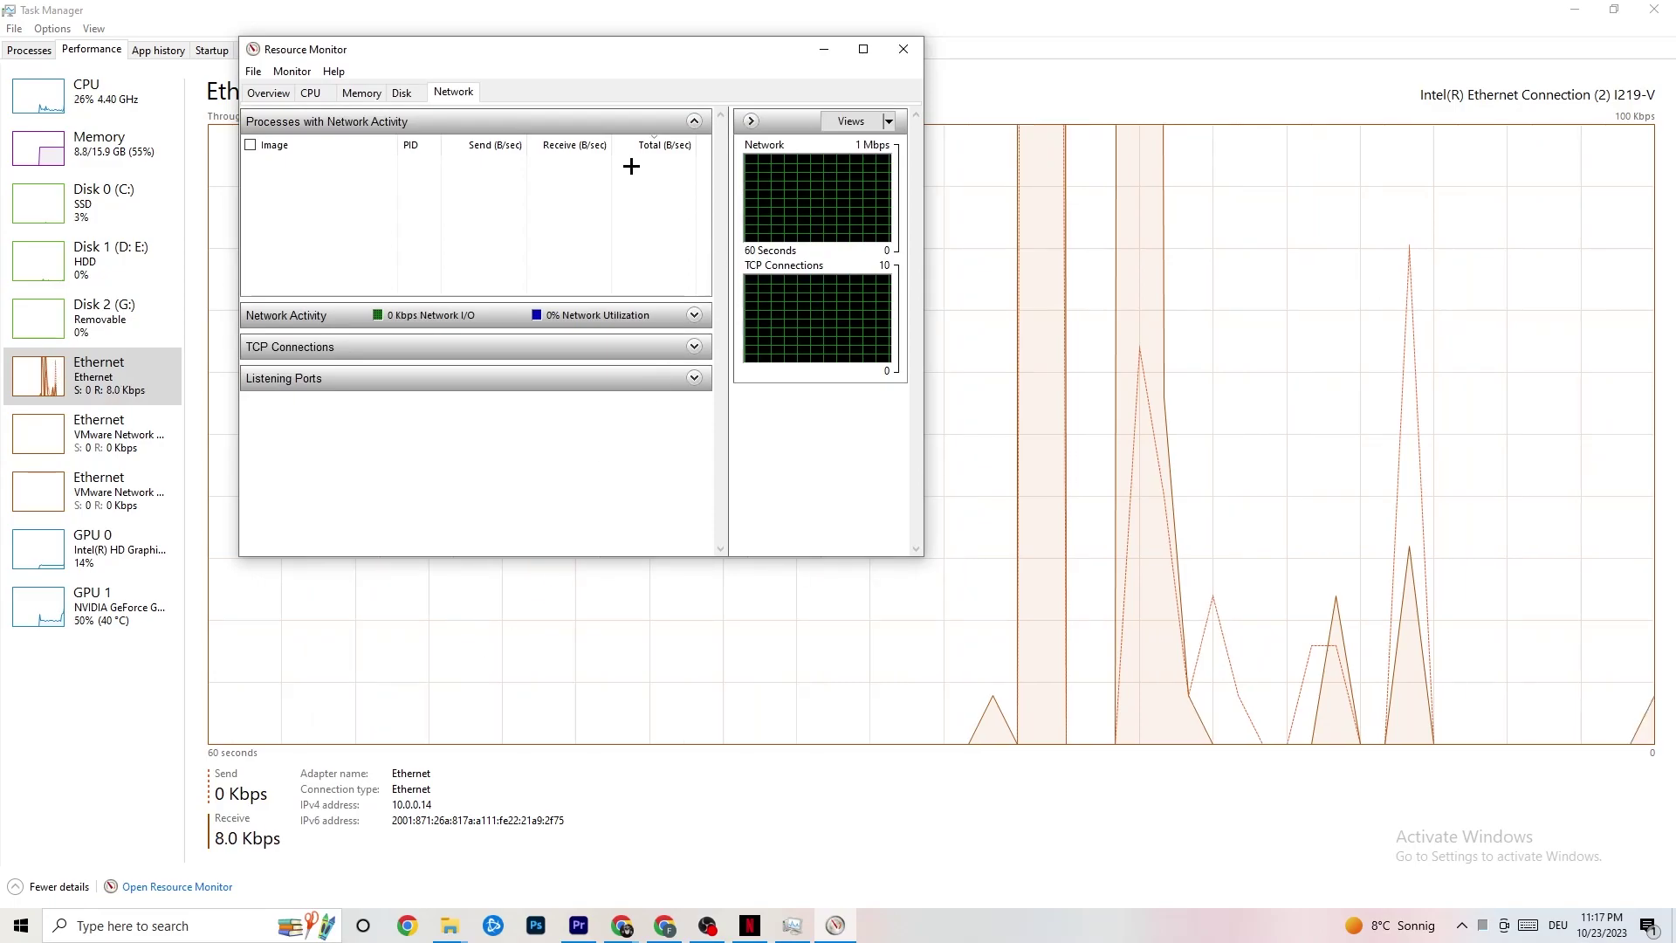
{"action": "left_click", "coordinate": [863, 49]}
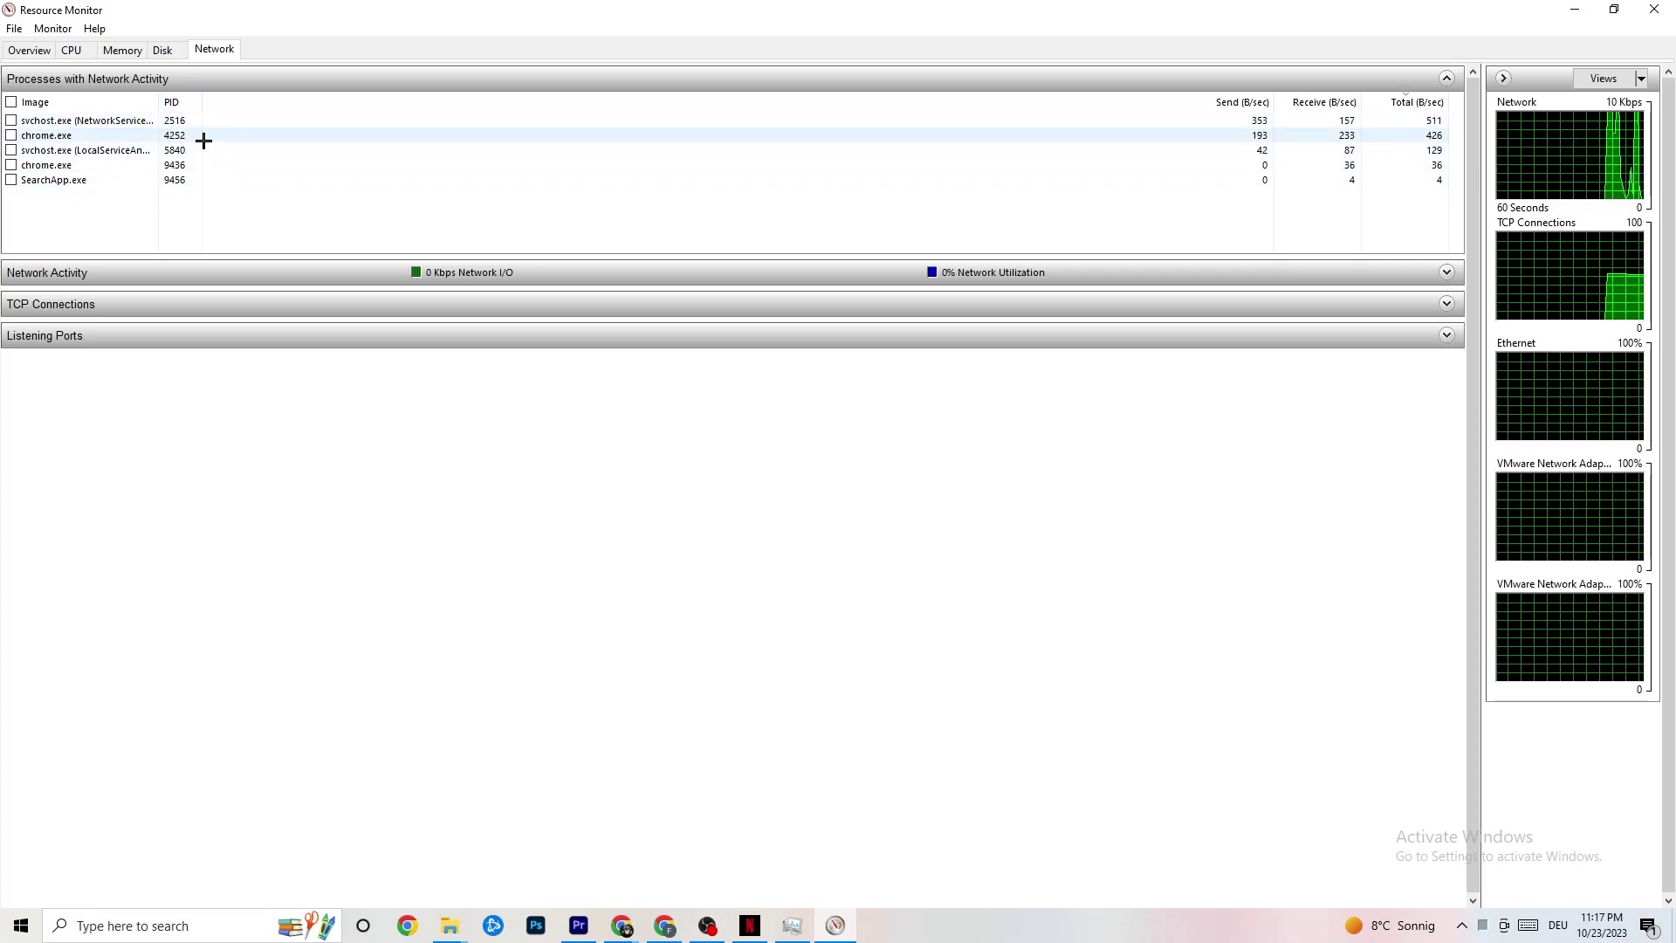
{"action": "right_click", "coordinate": [81, 181]}
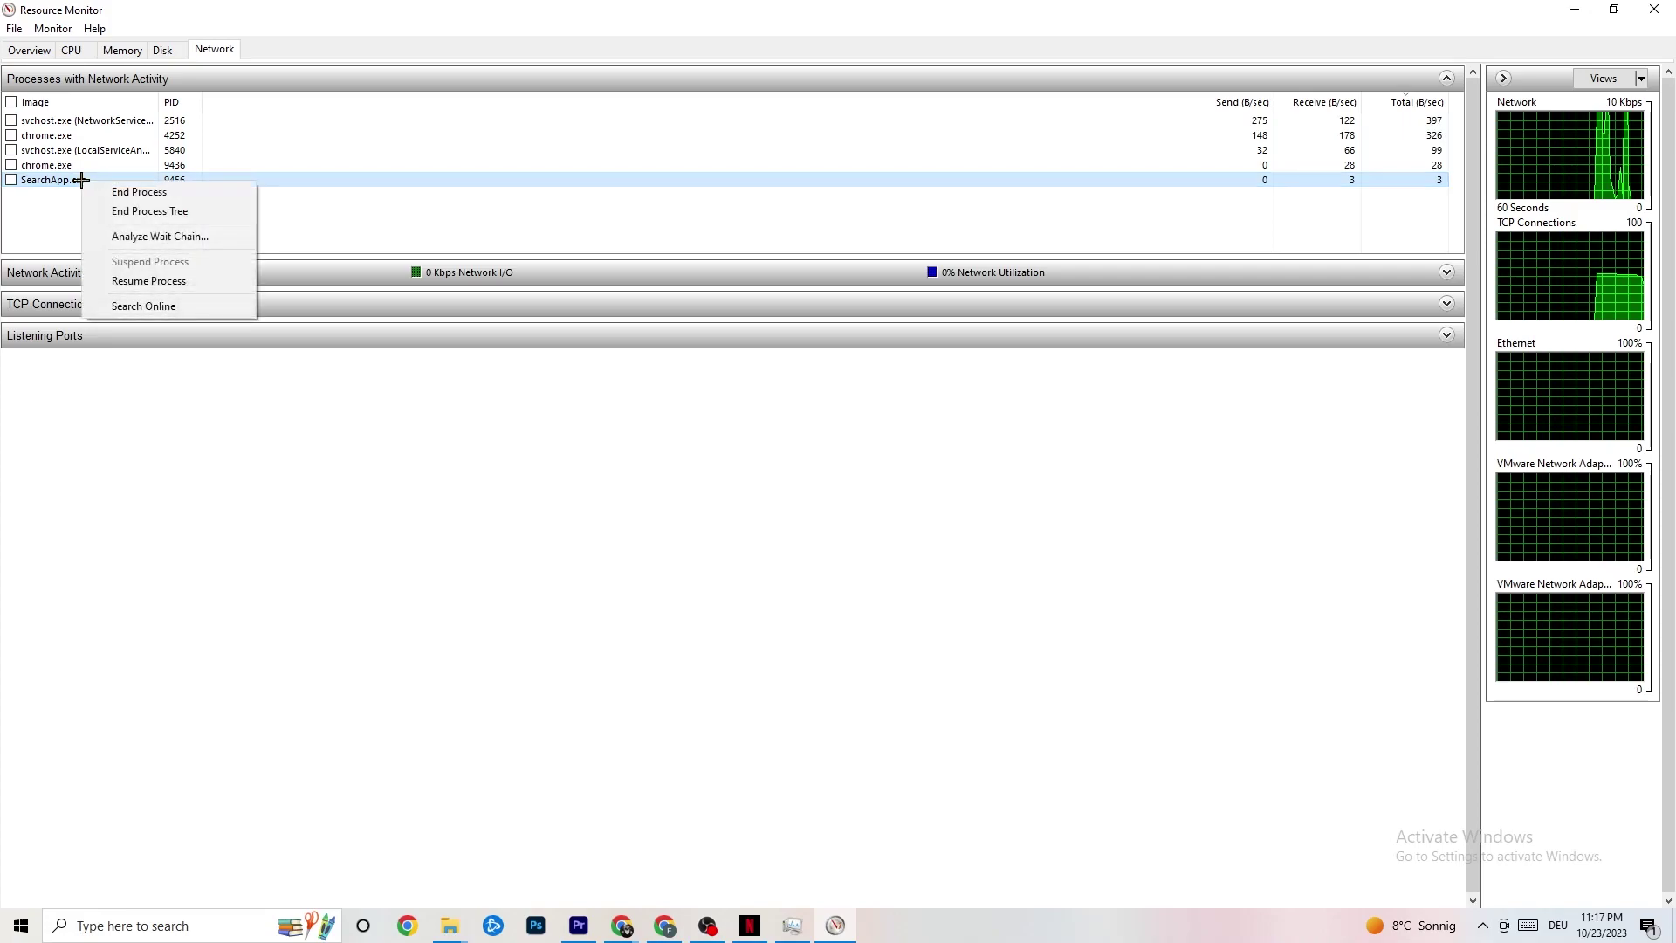
{"action": "left_click", "coordinate": [498, 218]}
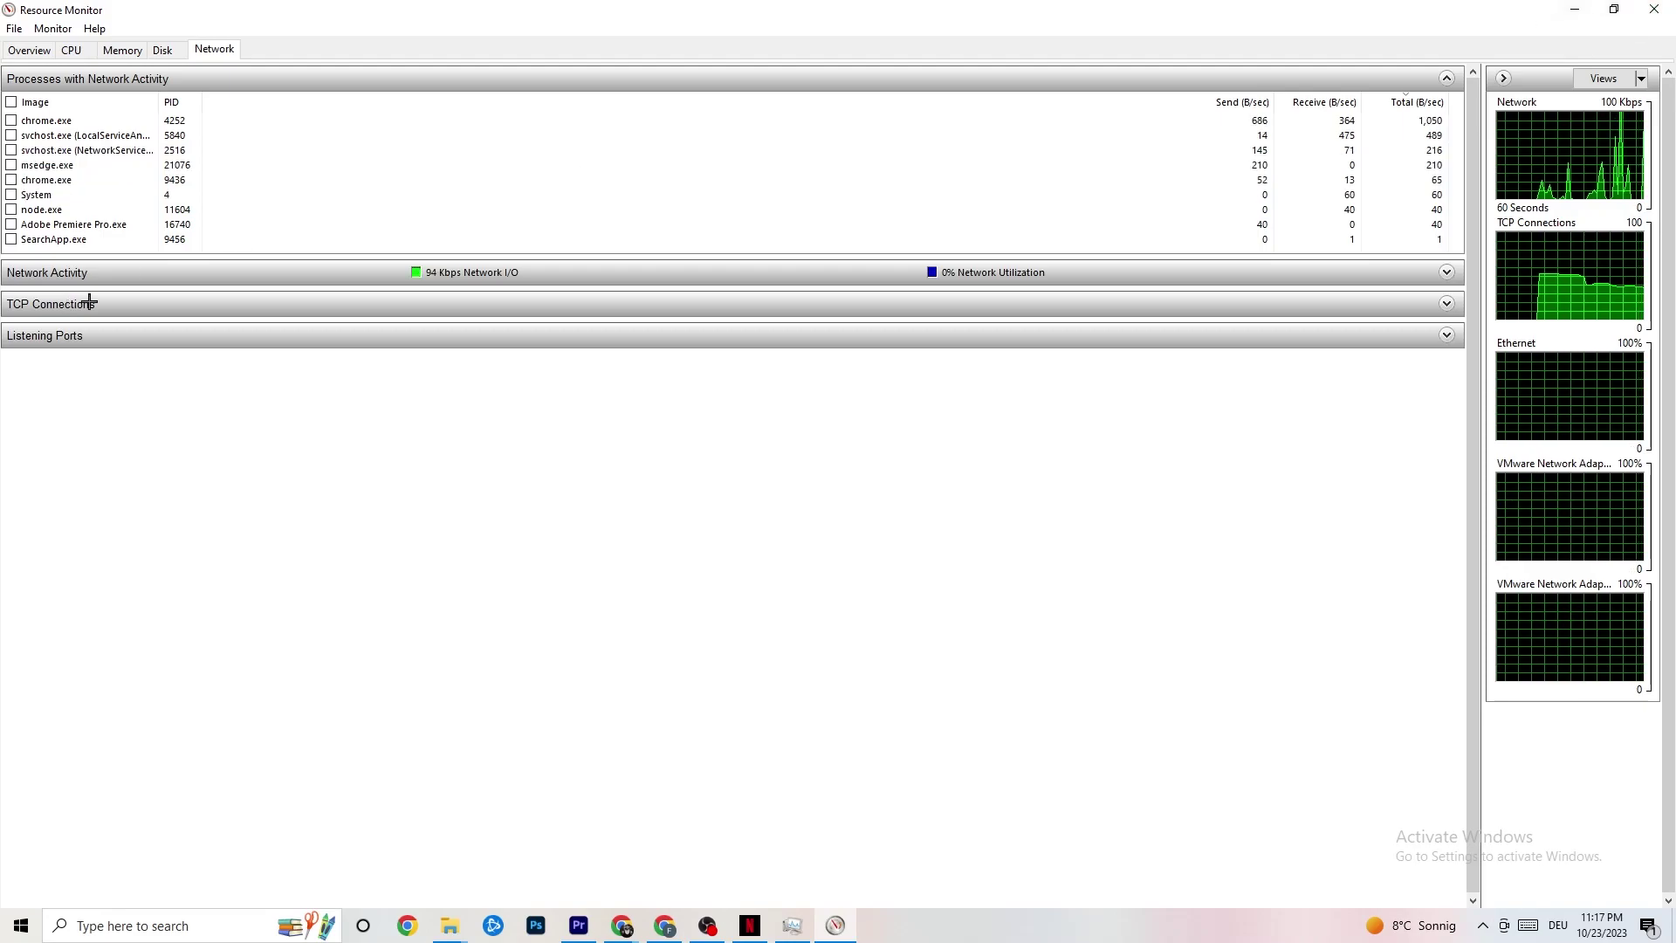
{"action": "left_click", "coordinate": [32, 51]}
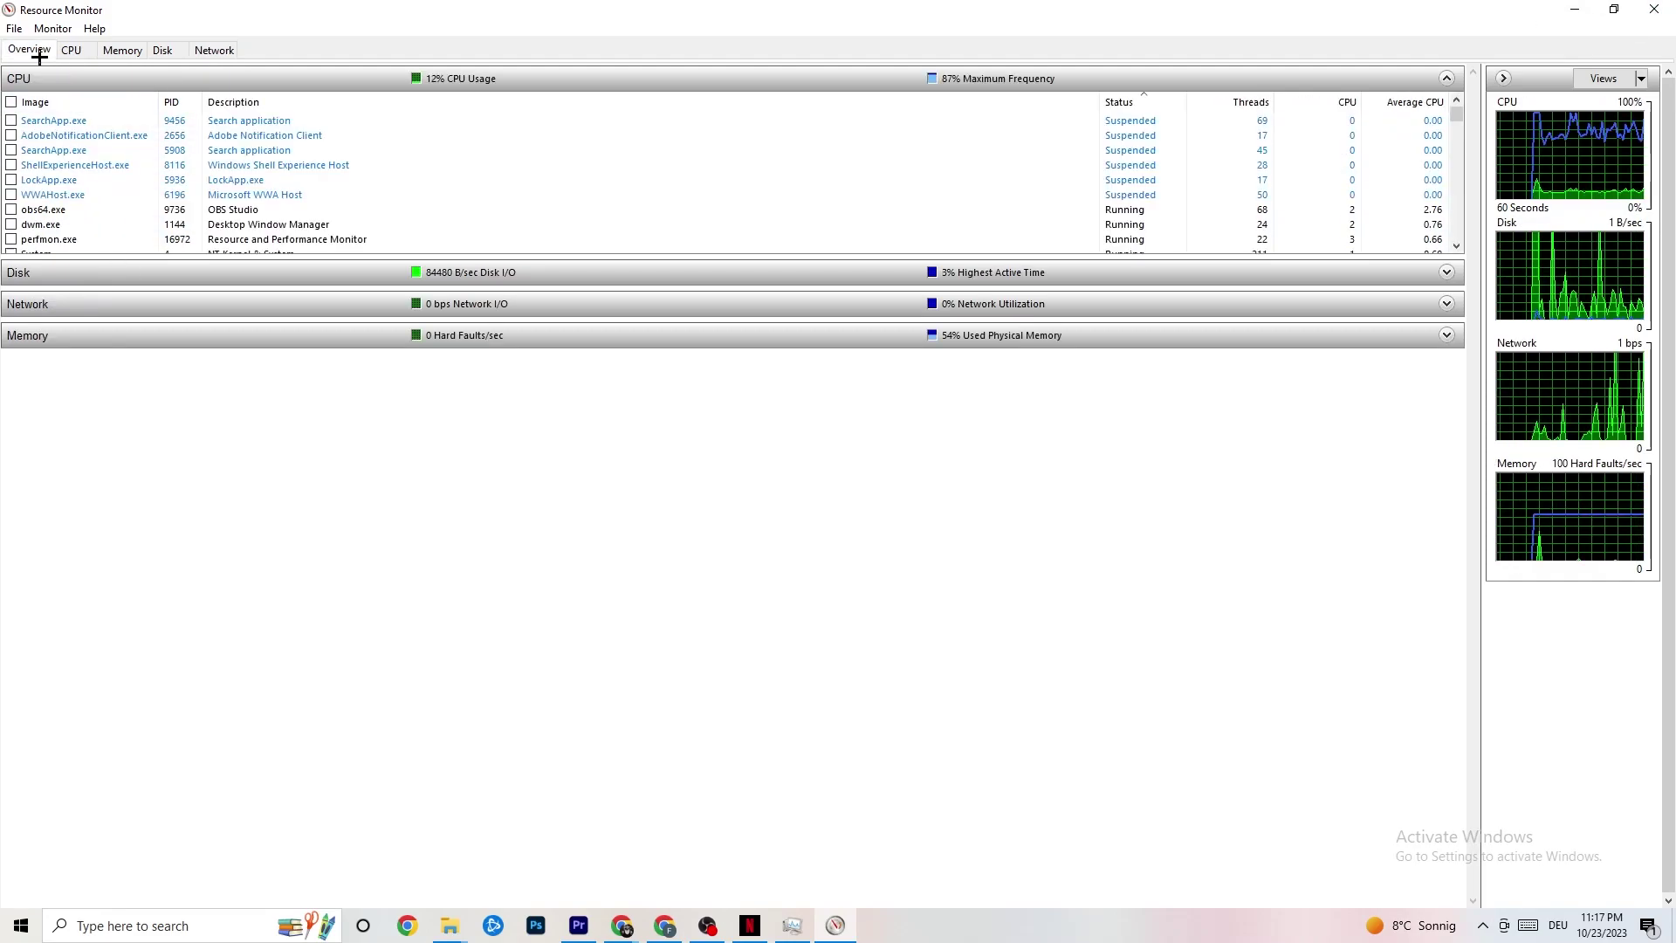
{"action": "left_click", "coordinate": [1653, 10]}
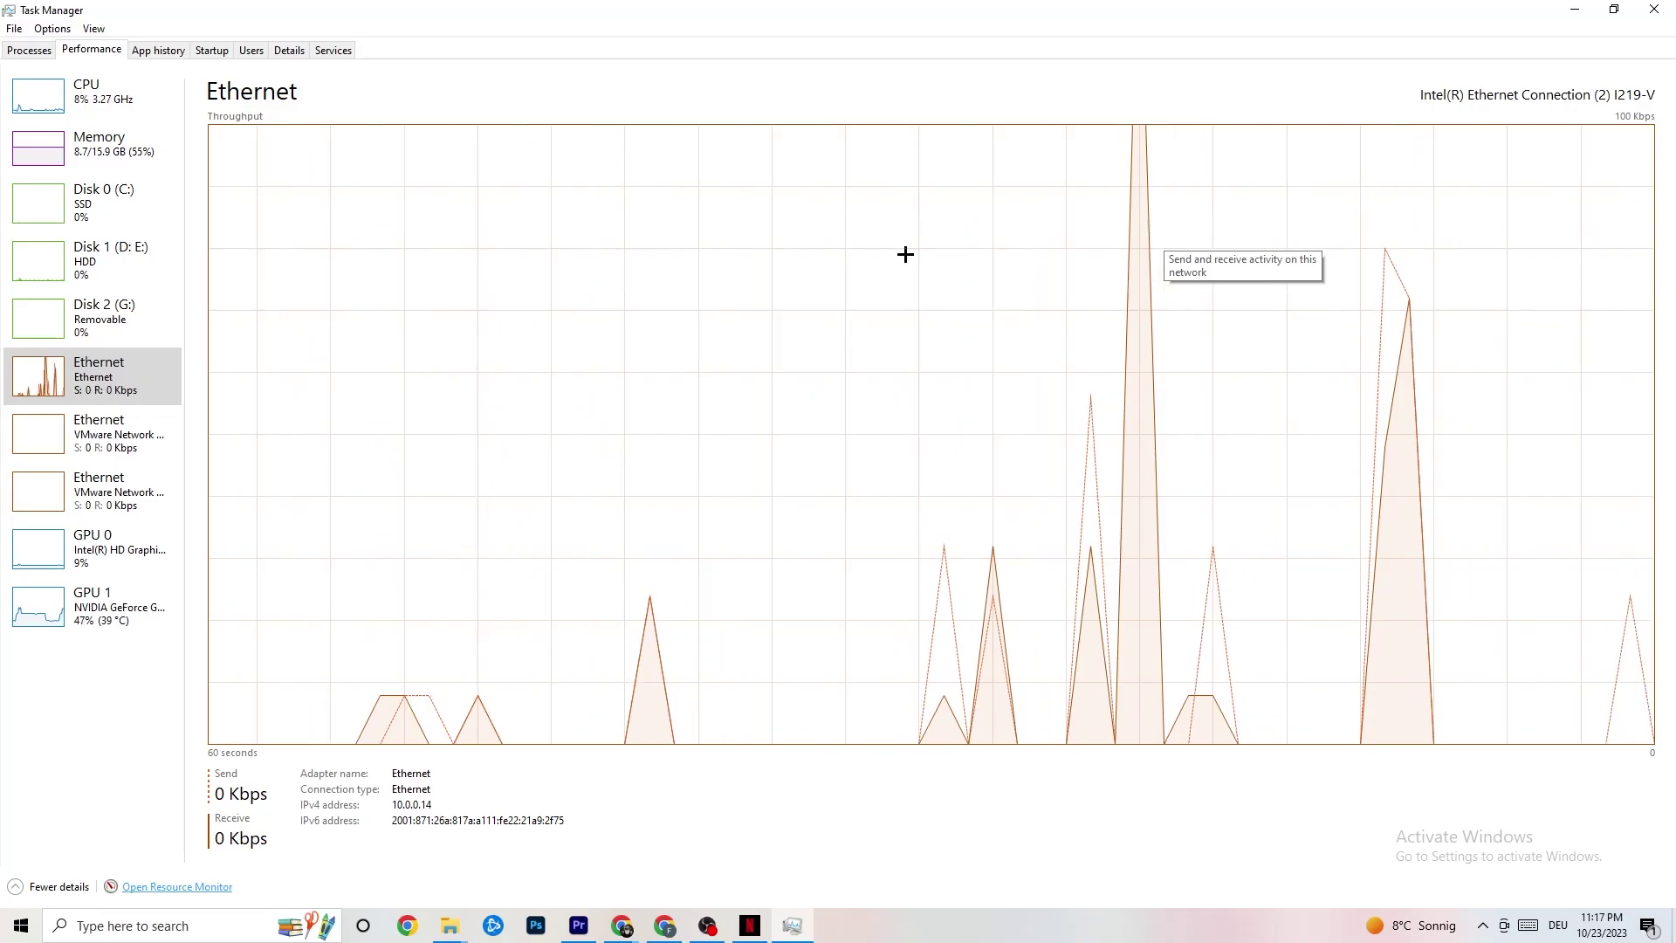
Check Task Manager's startup apps, such as RazerCortex enabled at High impact, then close it
{"action": "left_click", "coordinate": [212, 50]}
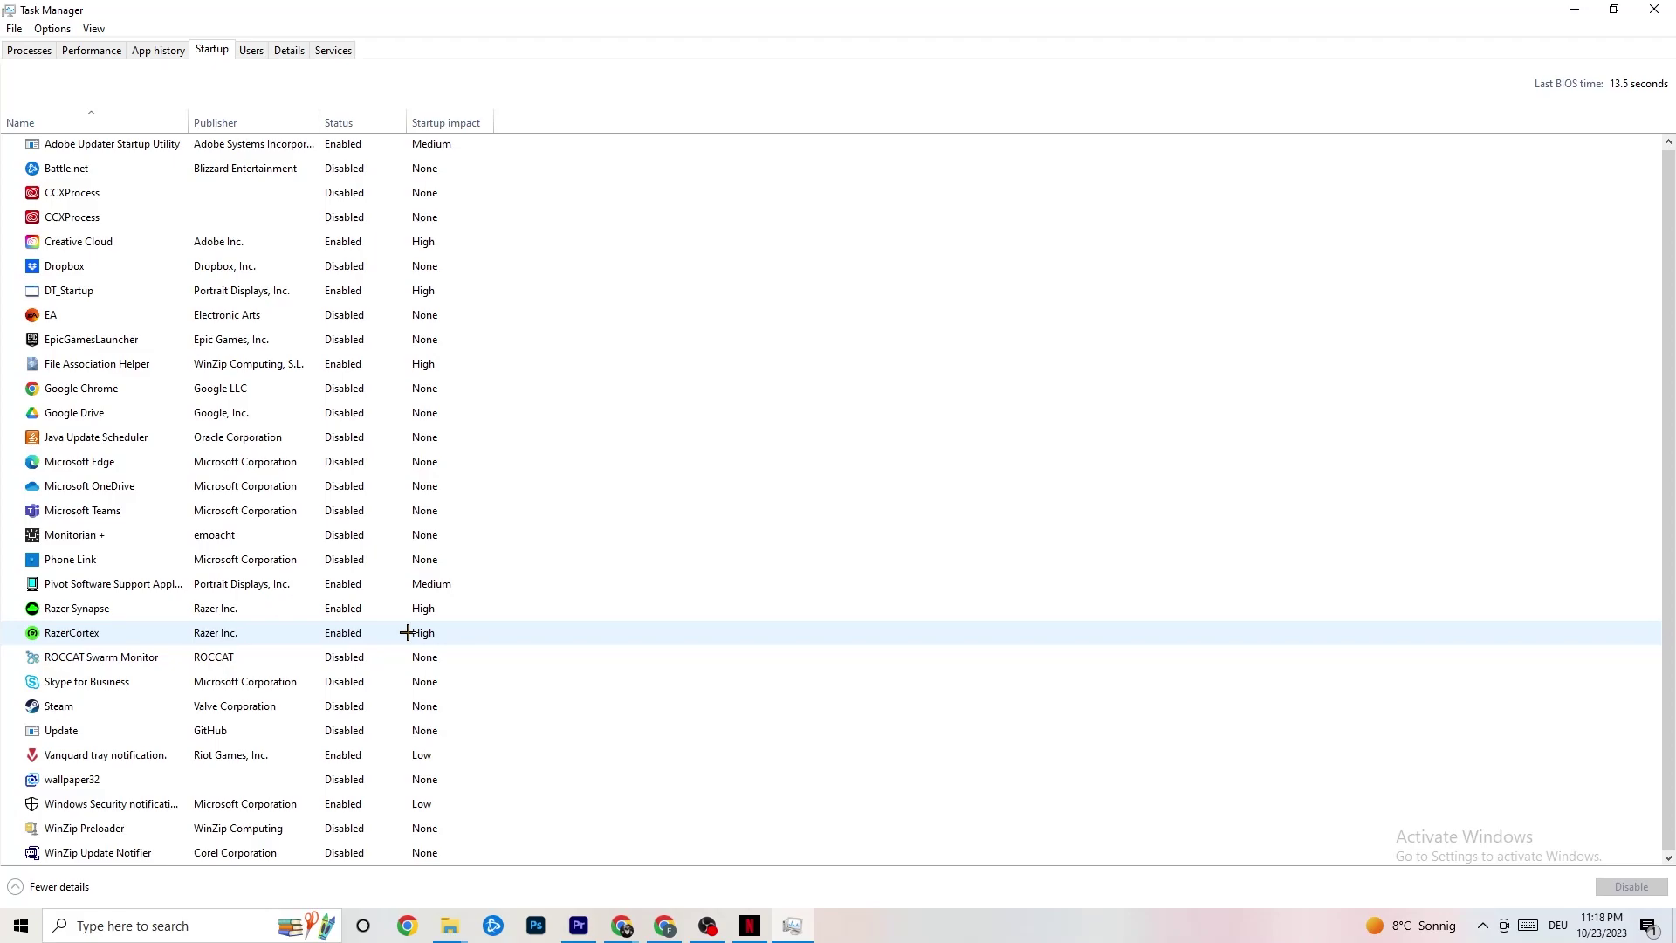
{"action": "left_click", "coordinate": [1655, 9]}
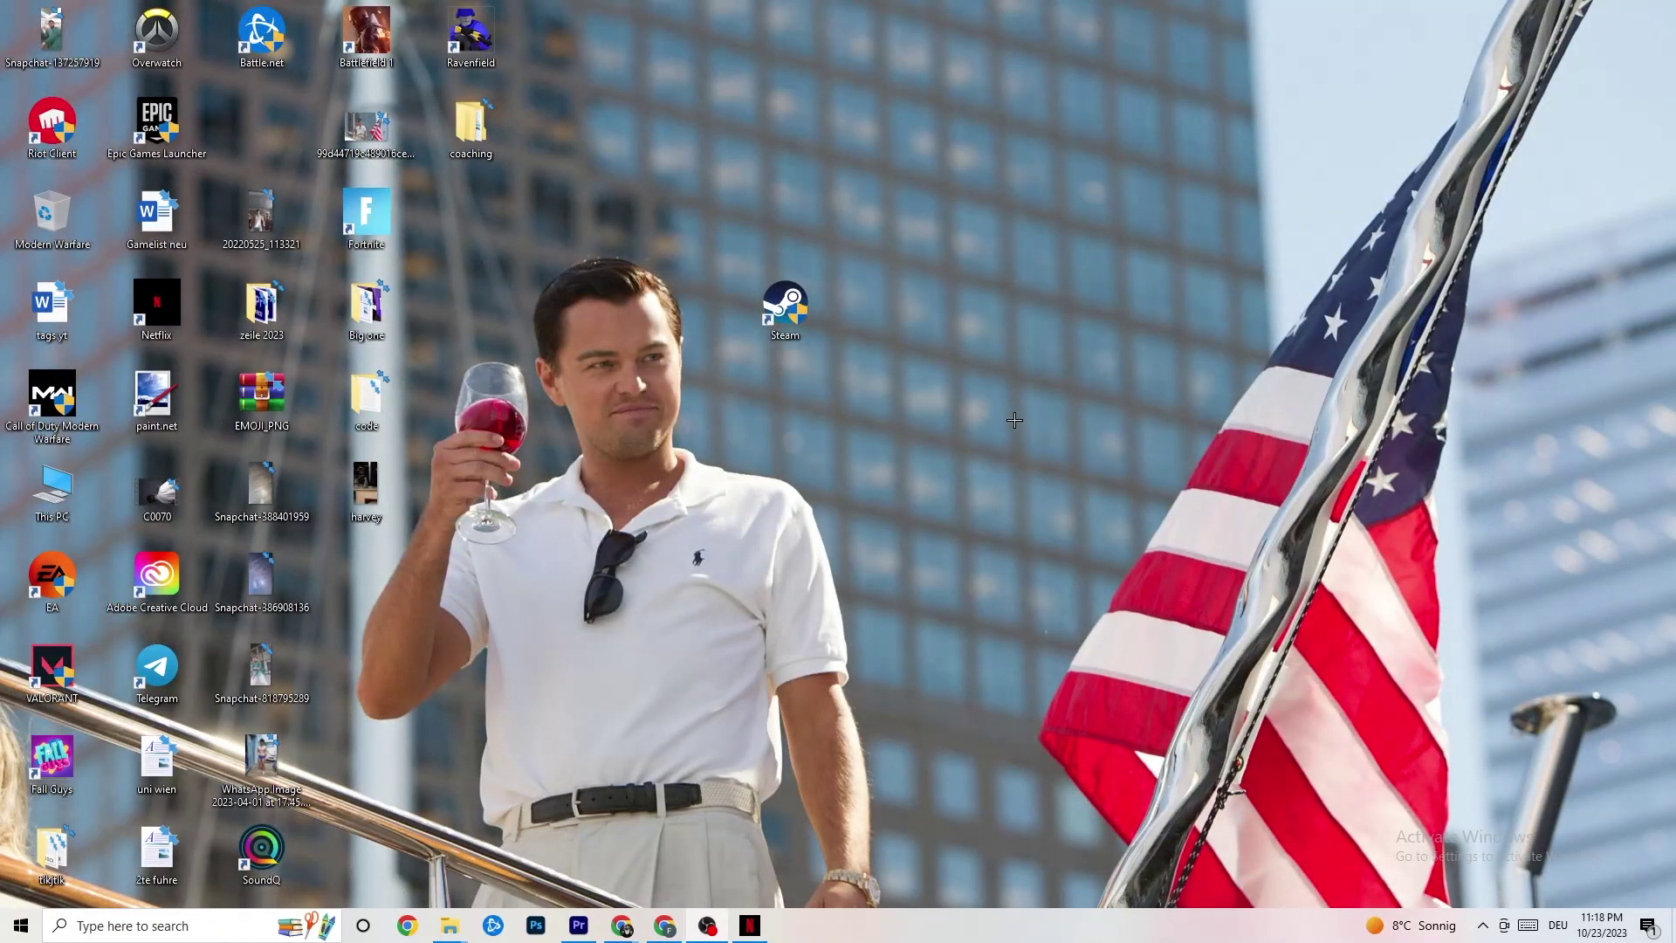